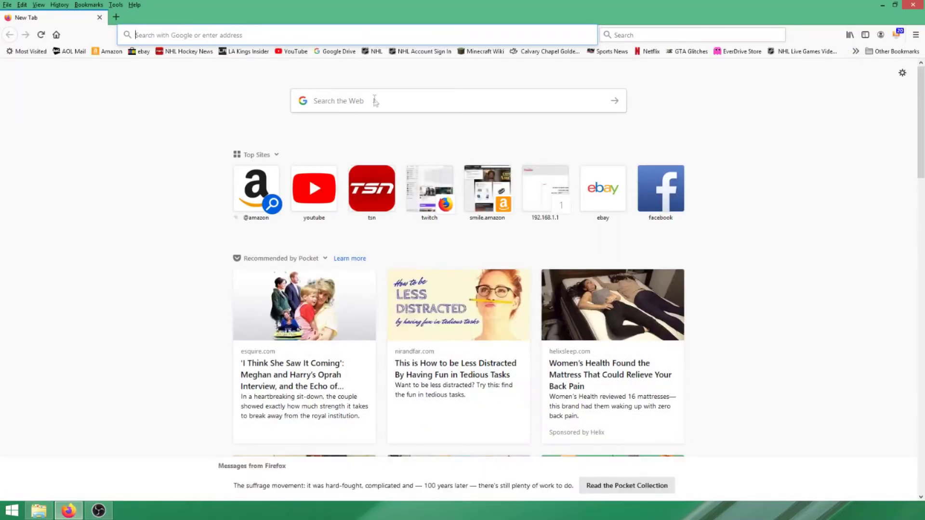
# Step: Search the web for multimc and open the official multimc.org site
pyautogui.click(374, 100)
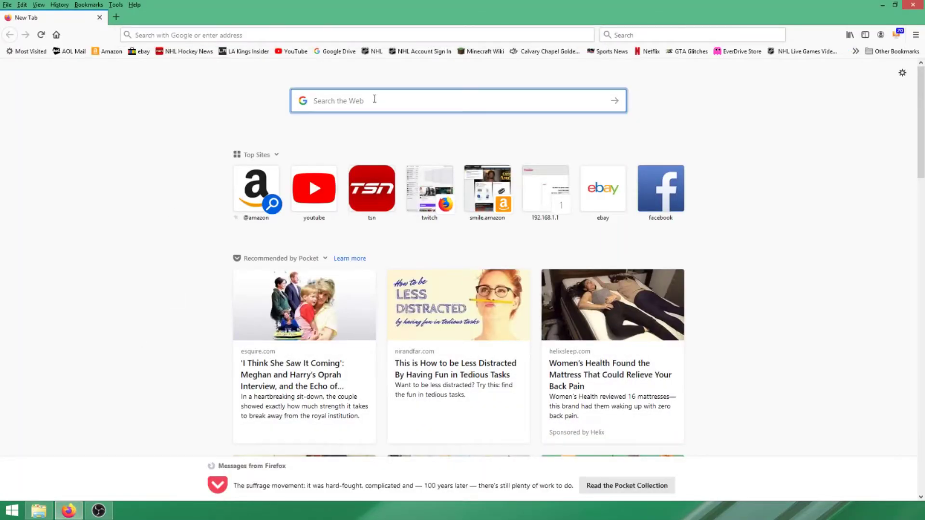
pyautogui.write('multic')
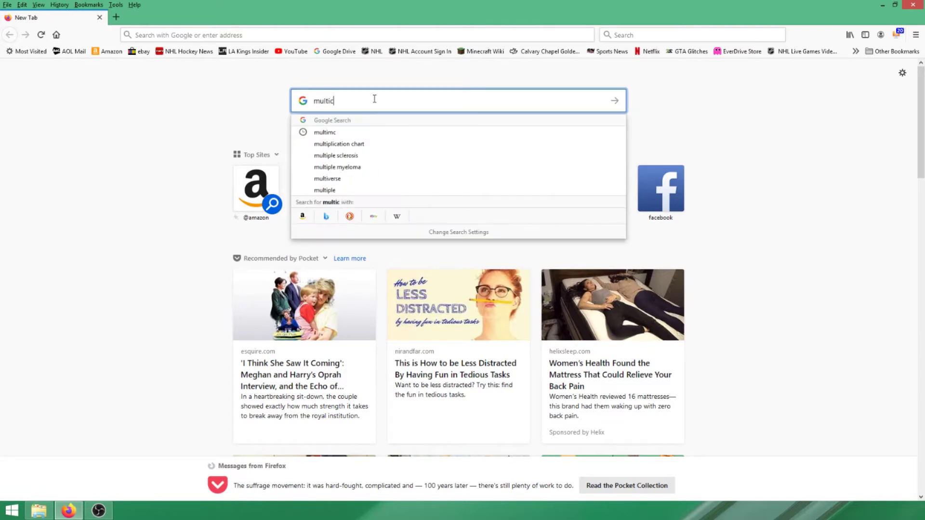
pyautogui.press('BackSpace')
pyautogui.write('mc')
pyautogui.press('Return')
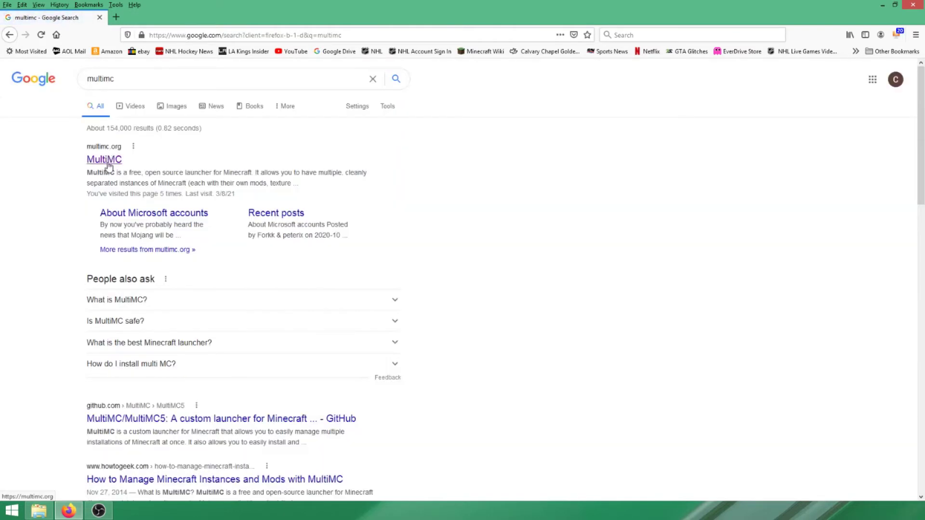
pyautogui.click(108, 167)
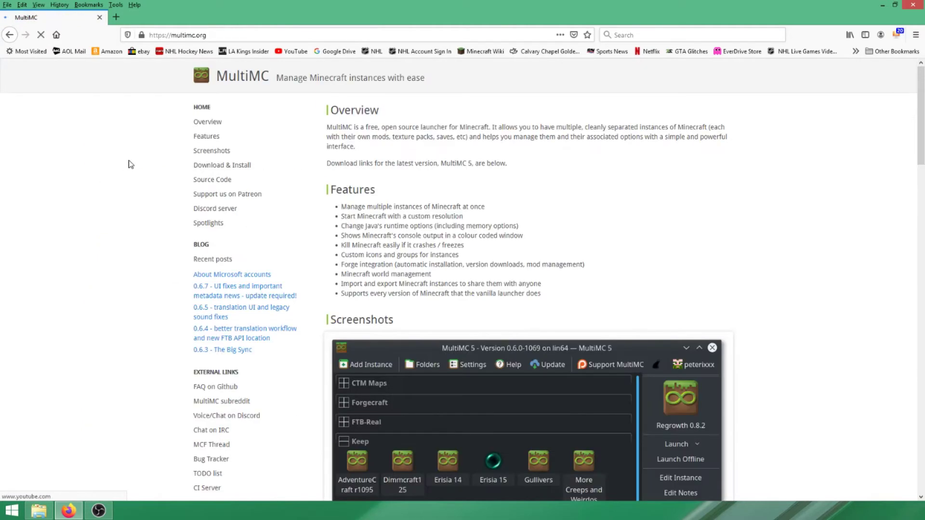
# Step: Download the Windows build of MultiMC and save the mmc-stable-win32.zip file
pyautogui.click(224, 165)
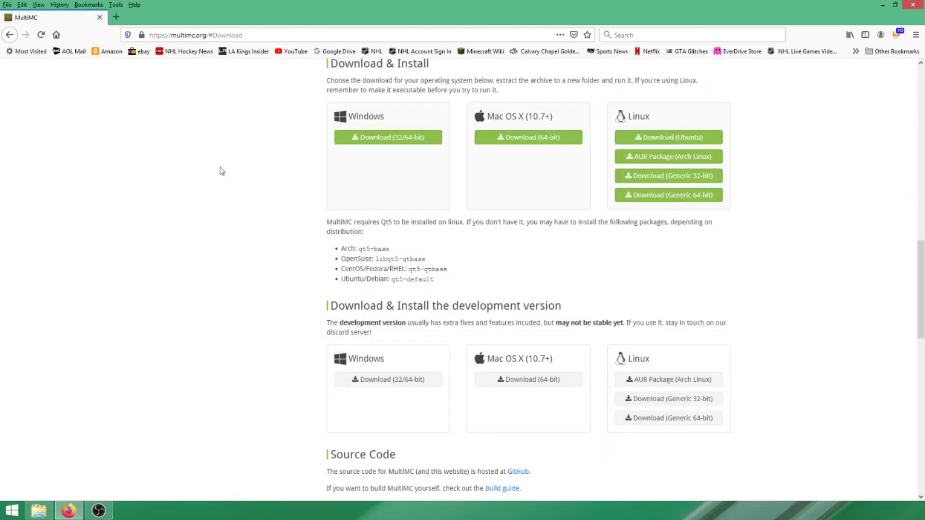
pyautogui.click(379, 139)
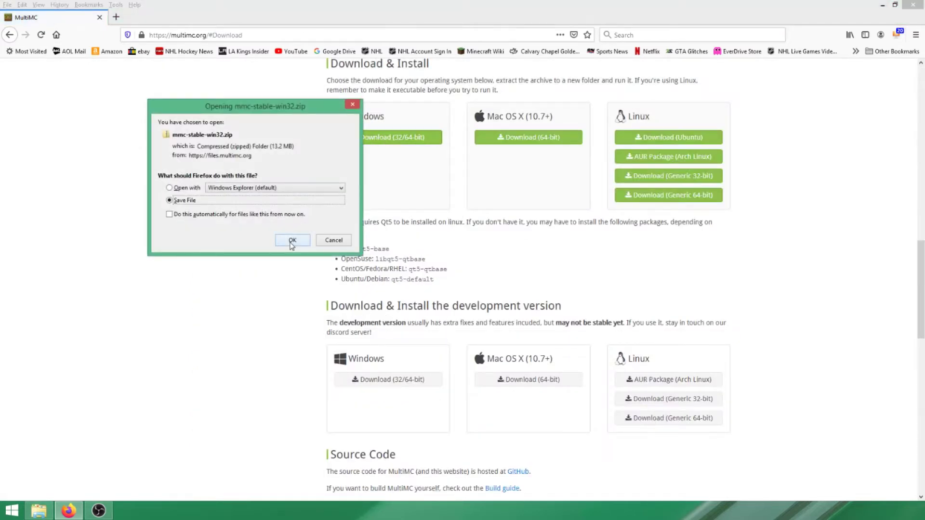
pyautogui.click(291, 240)
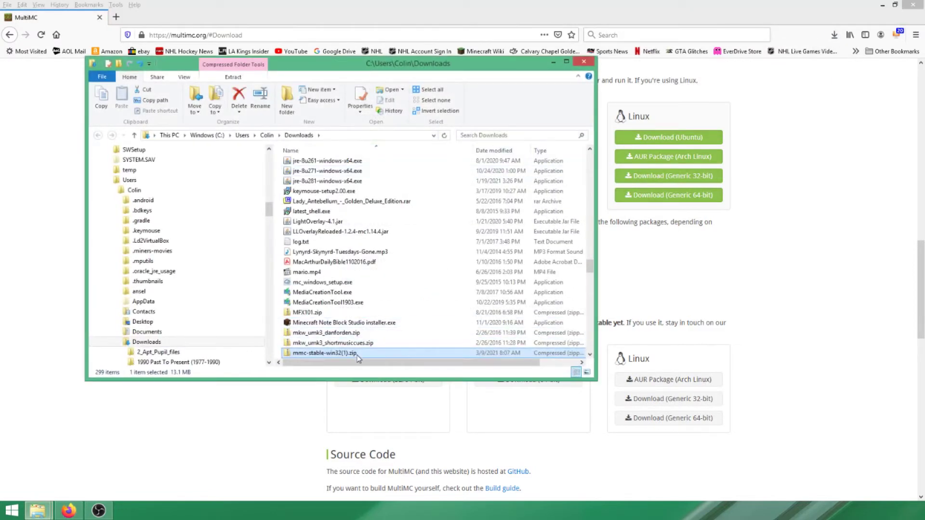
# Step: Open the MultiMC zip and check the F:\Minecraft folder before closing that window
pyautogui.doubleClick(357, 353)
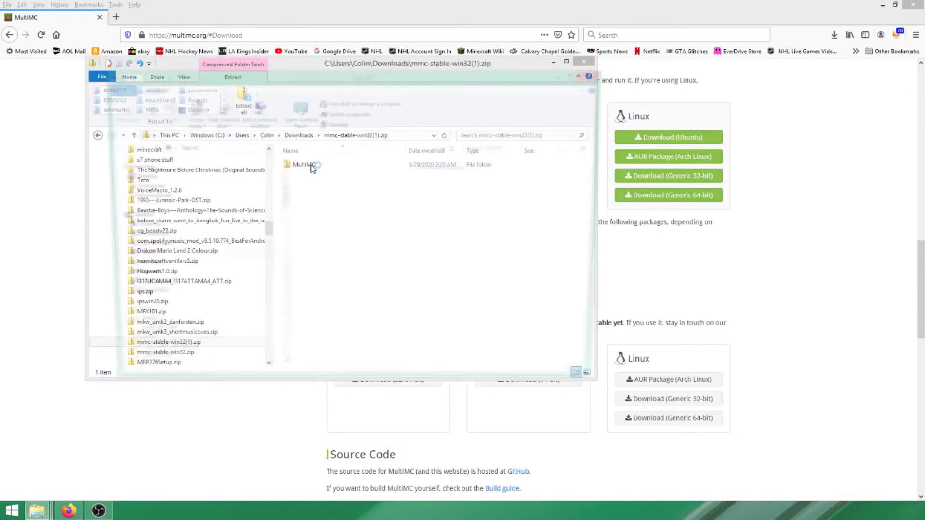
pyautogui.press('super+e')
pyautogui.doubleClick(438, 320)
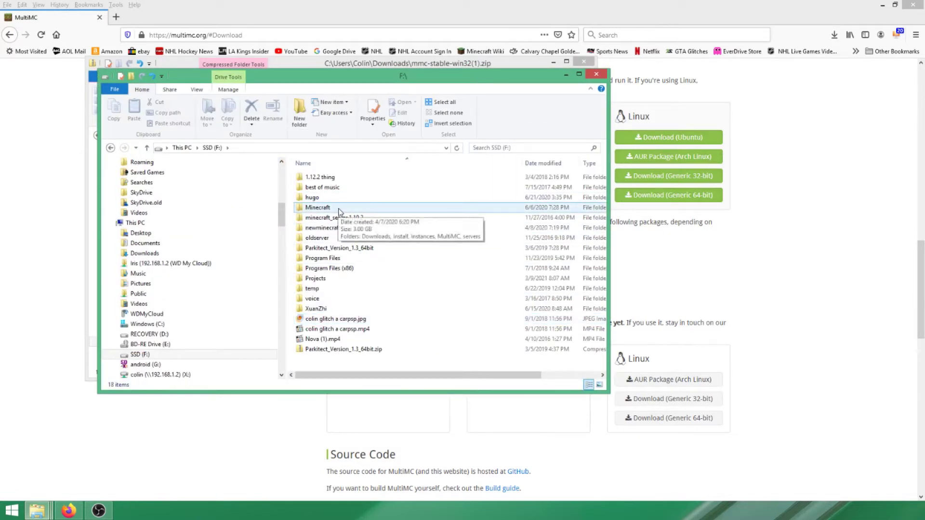
pyautogui.doubleClick(339, 212)
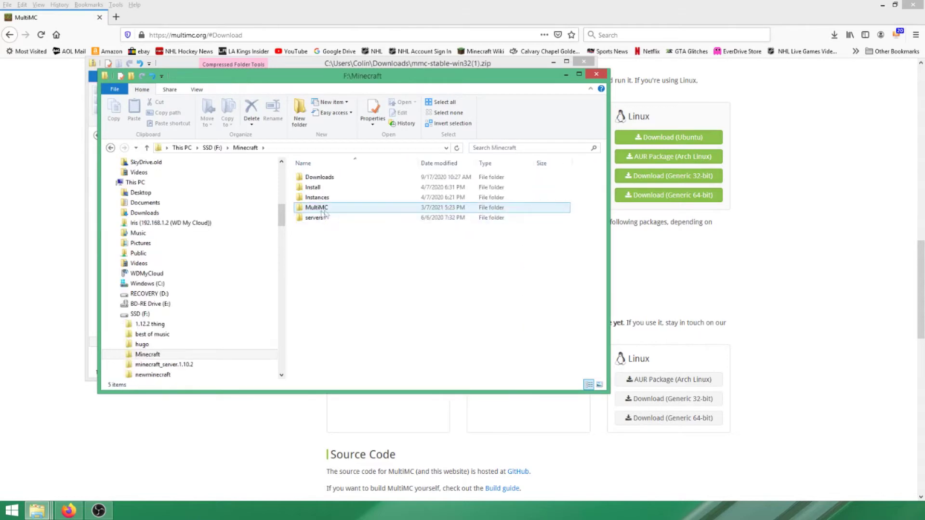
pyautogui.press('super')
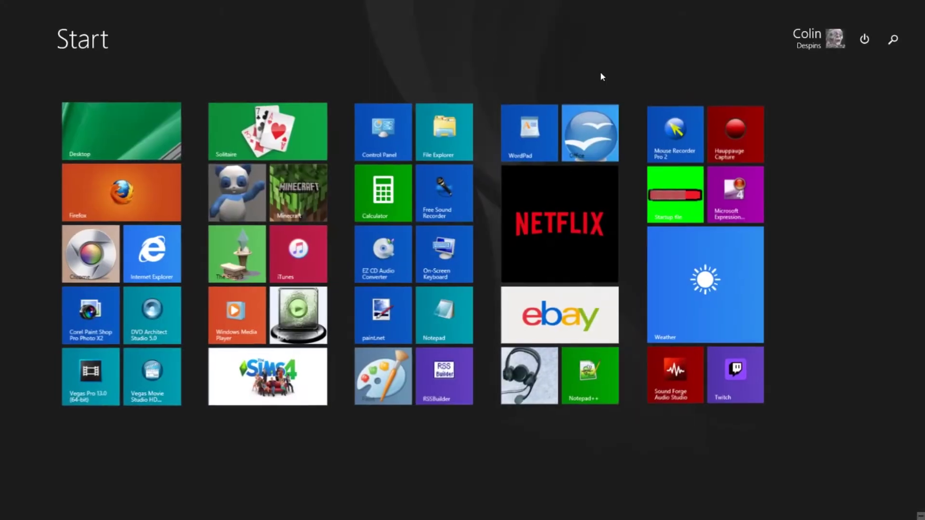
pyautogui.press('super')
pyautogui.click(600, 74)
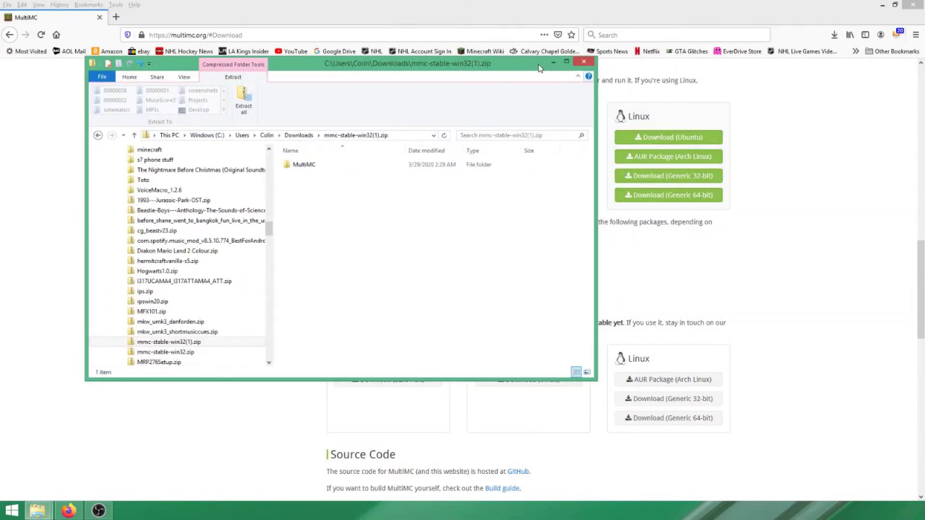
# Step: Copy the MultiMC folder from the zip to the desktop's top-left and open it
pyautogui.press('super+d')
pyautogui.hotkey('alt', 'Tab')
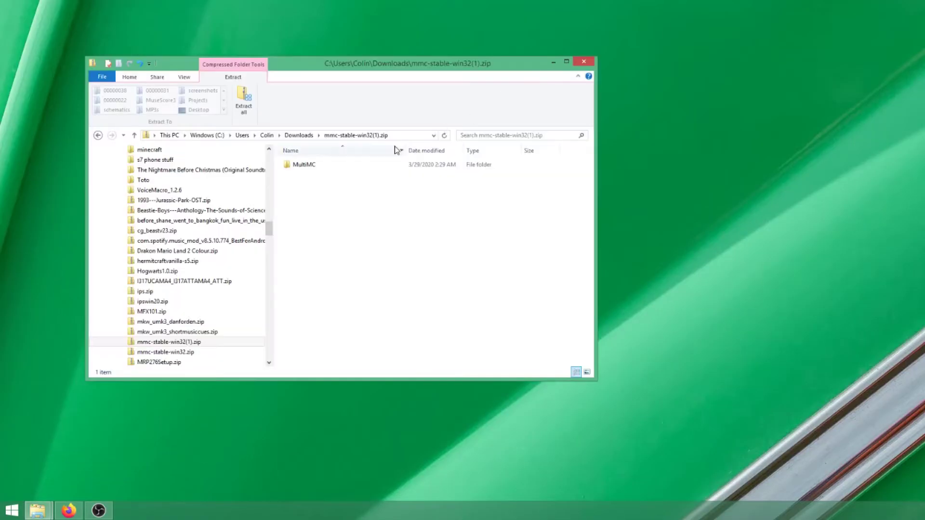
pyautogui.click(304, 166)
pyautogui.moveTo(305, 166); pyautogui.dragTo(650, 206)
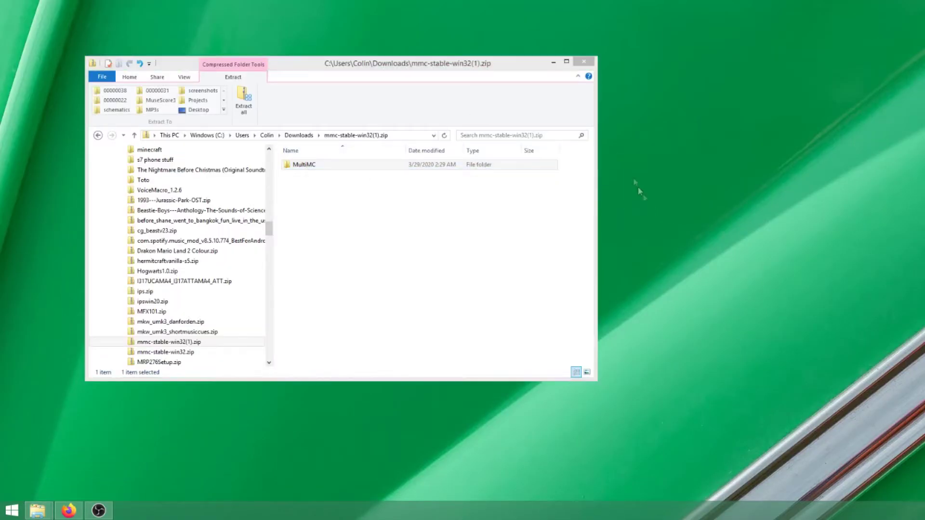
pyautogui.click(585, 63)
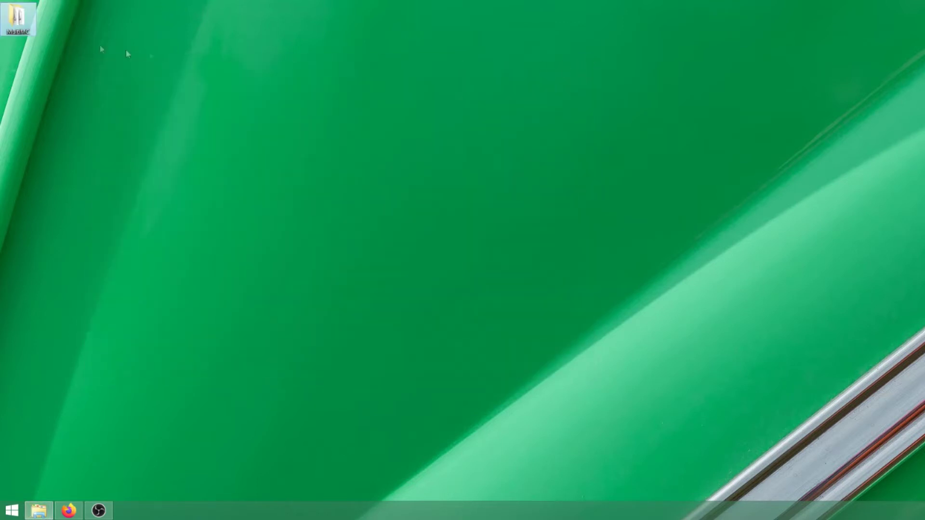
pyautogui.moveTo(18, 18); pyautogui.dragTo(370, 215)
pyautogui.doubleClick(24, 25)
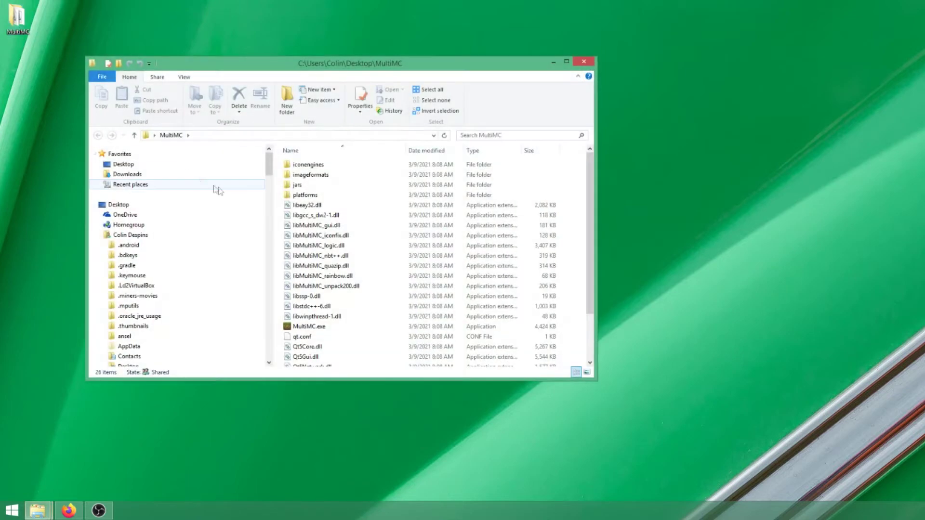
# Step: Run MultiMC.exe, keep American English and the detected Java settings, and close the folder window
pyautogui.doubleClick(325, 327)
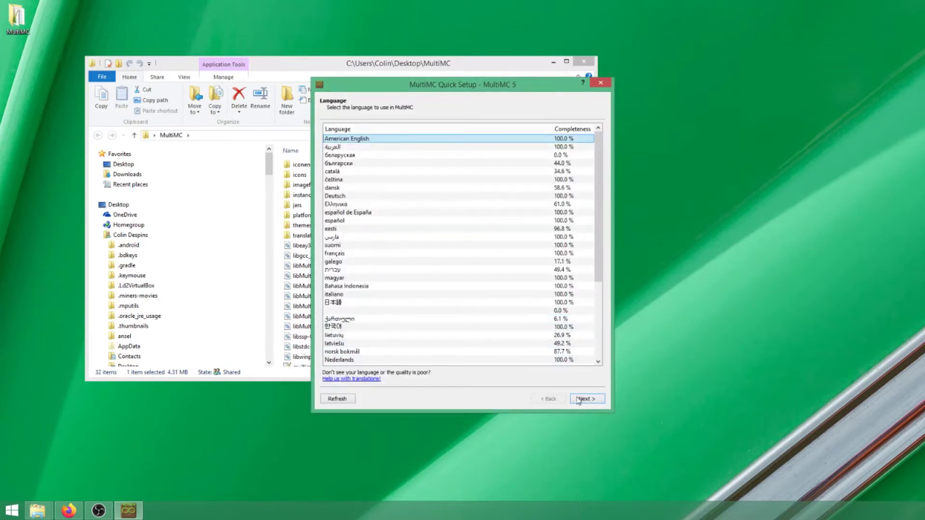
pyautogui.click(583, 399)
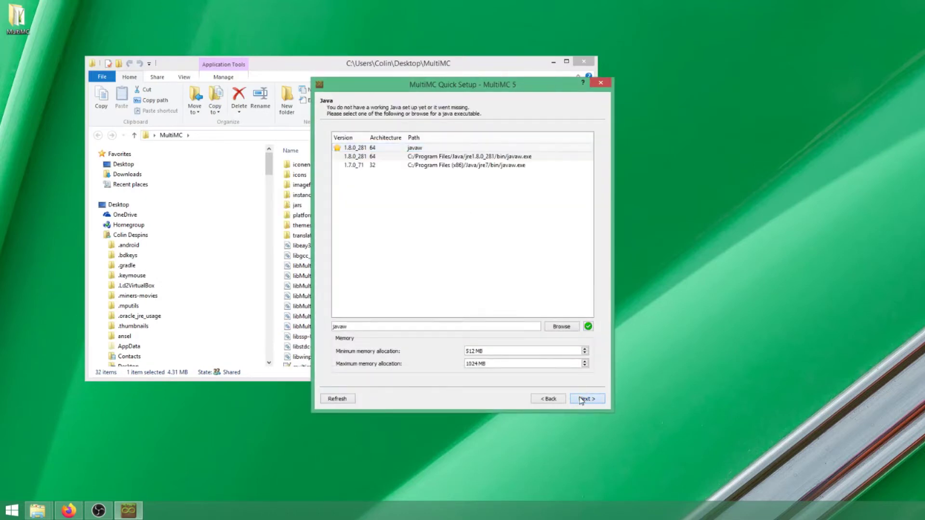
pyautogui.click(583, 400)
pyautogui.click(583, 400)
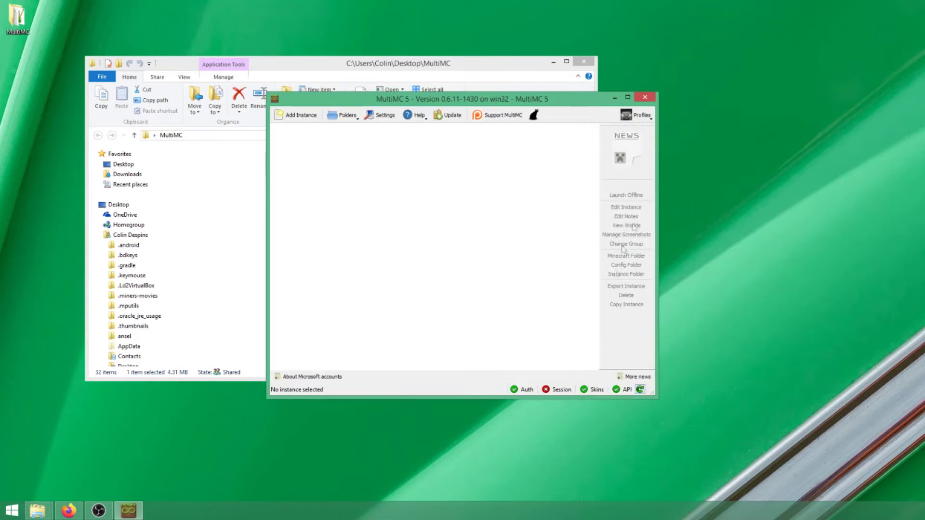
pyautogui.moveTo(497, 106); pyautogui.dragTo(493, 140)
pyautogui.click(581, 55)
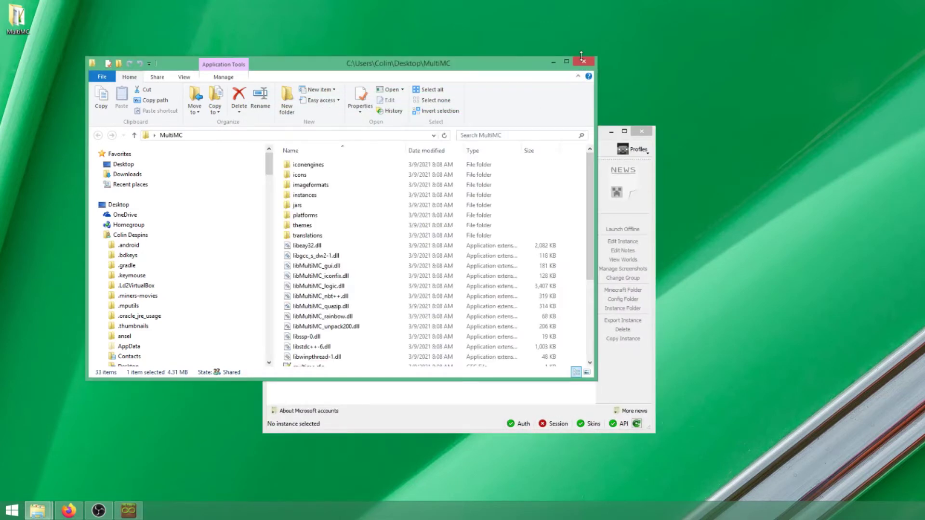
pyautogui.click(582, 61)
pyautogui.moveTo(538, 134); pyautogui.dragTo(545, 122)
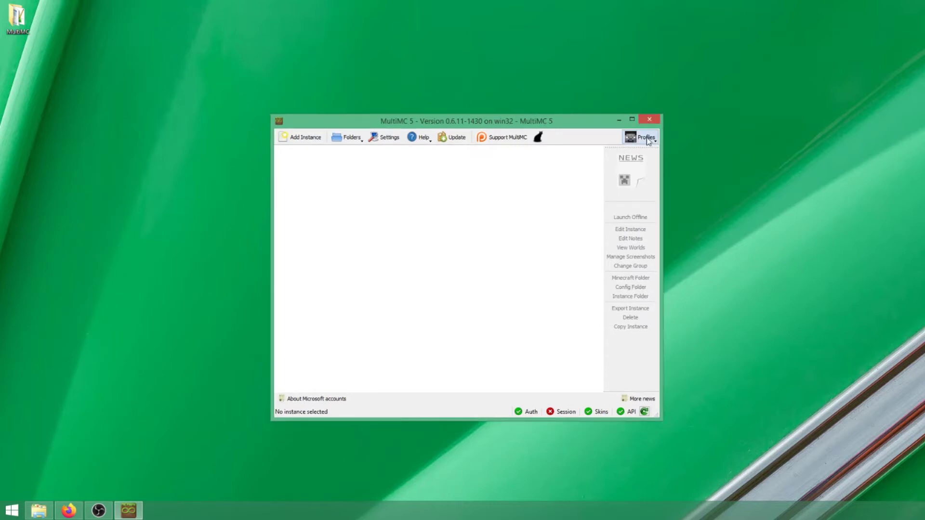
# Step: Add a Minecraft account in Manage Accounts using the account's username and password
pyautogui.click(649, 139)
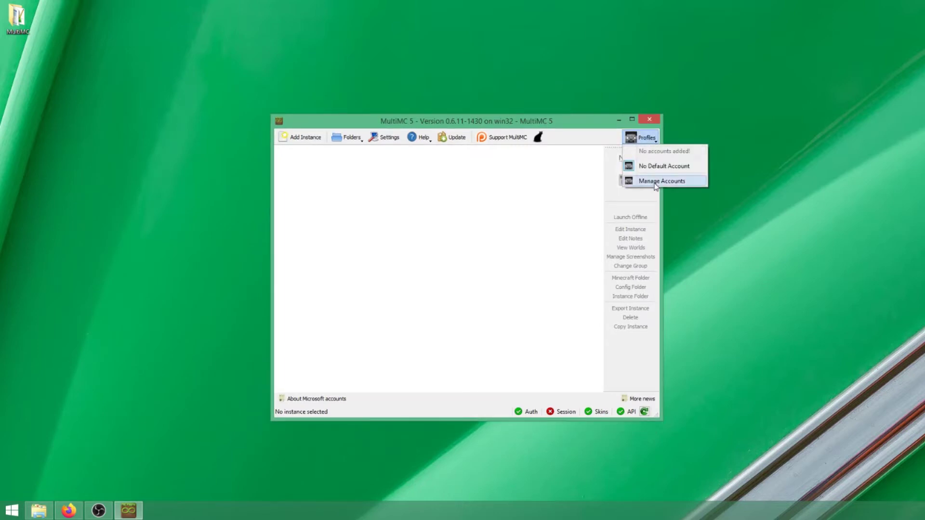
pyautogui.click(655, 186)
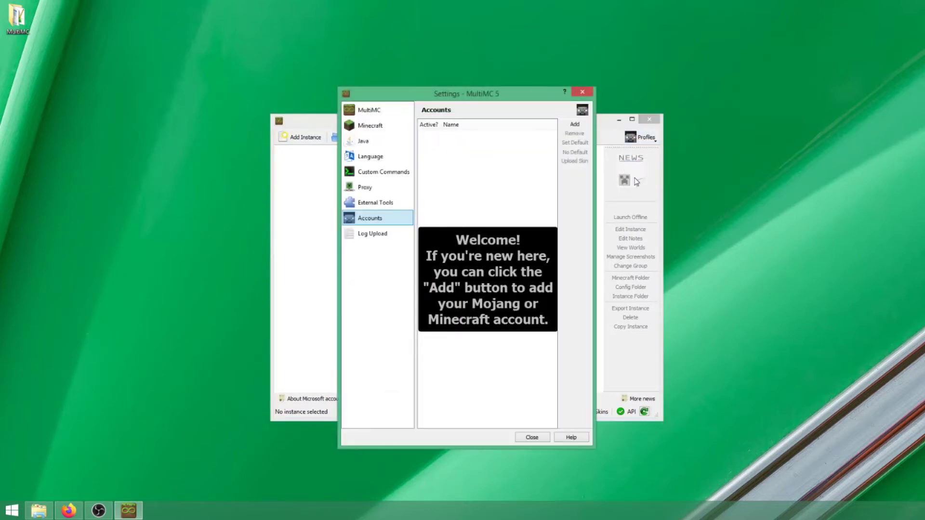
pyautogui.click(574, 129)
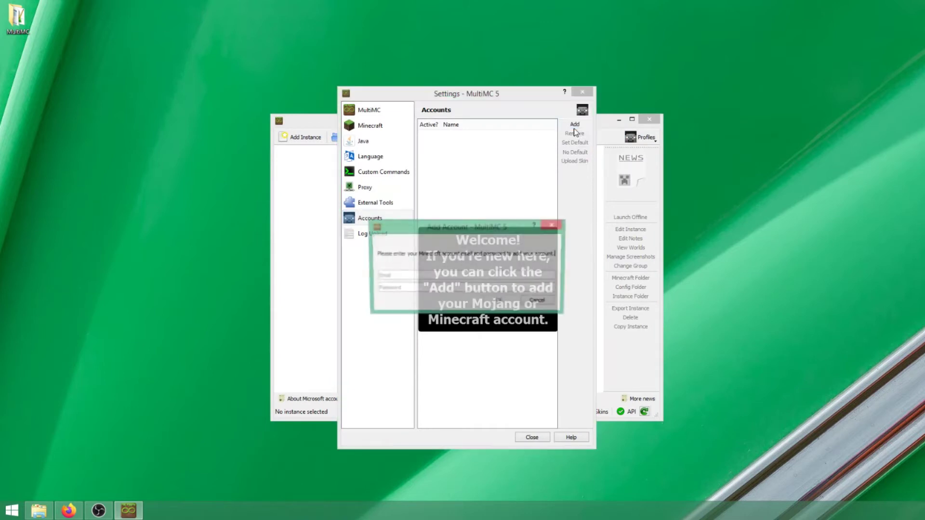
pyautogui.moveTo(487, 223); pyautogui.dragTo(511, 140)
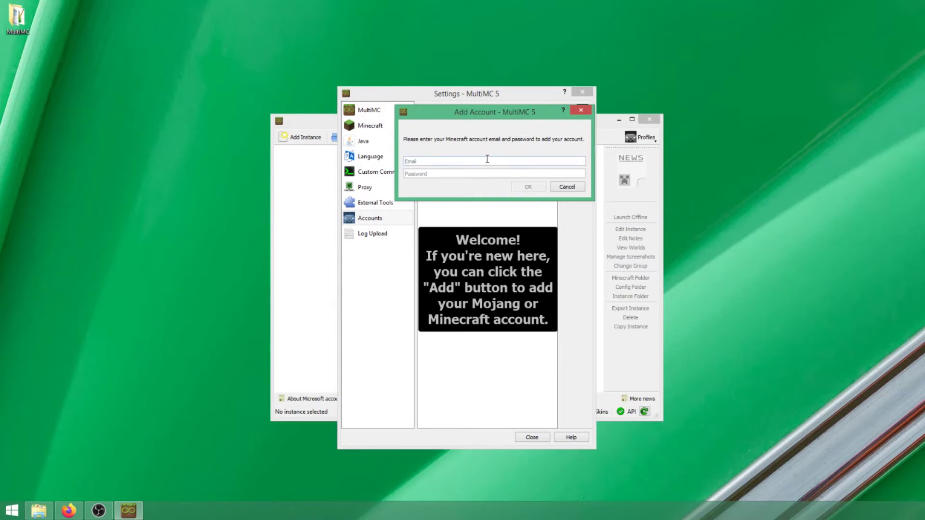
pyautogui.write('notoriousshoe')
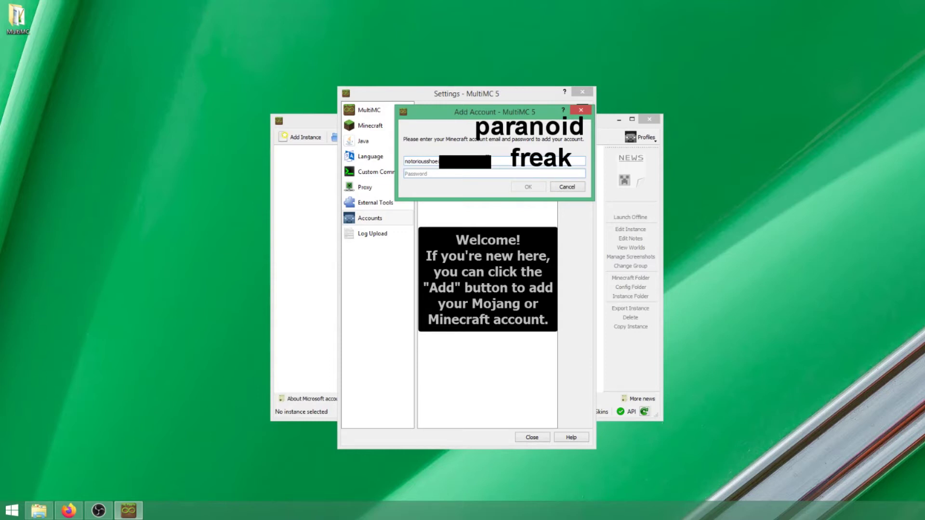
pyautogui.hotkey('ctrl', 'v')
pyautogui.press('Return')
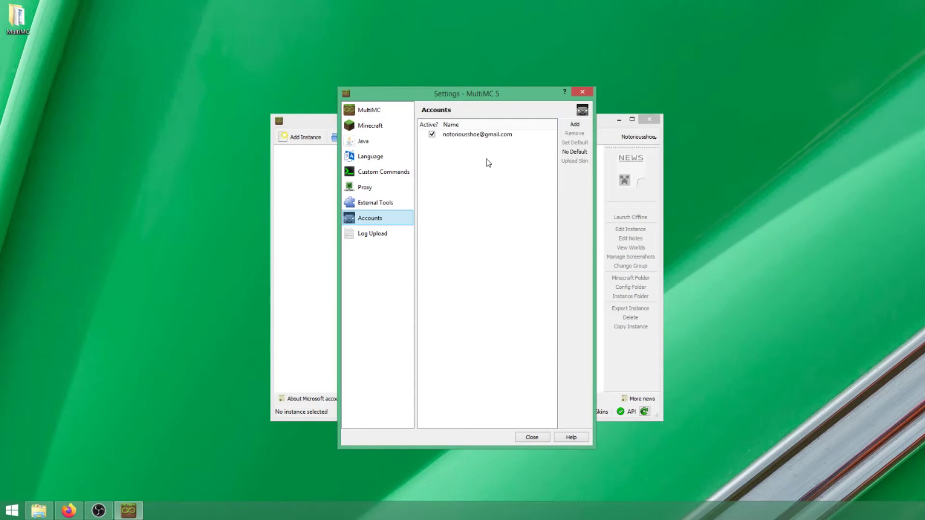
pyautogui.moveTo(501, 97); pyautogui.dragTo(497, 87)
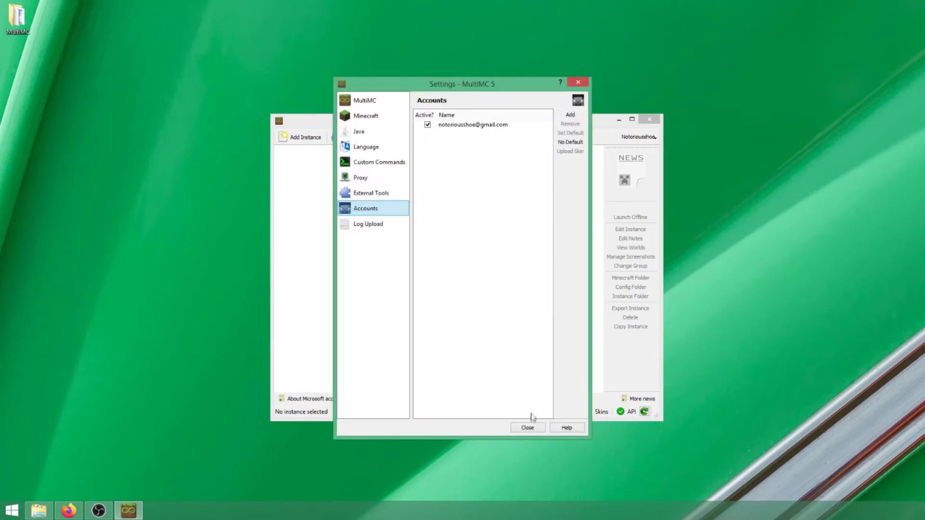
pyautogui.click(534, 426)
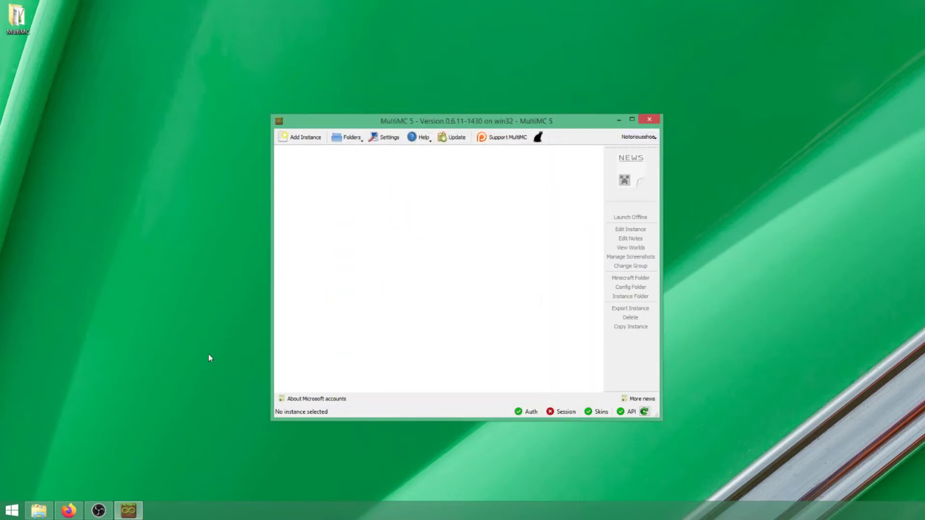
# Step: In Firefox, open CurseForge's Minecraft modpacks and search for 'stoneblock'
pyautogui.click(69, 510)
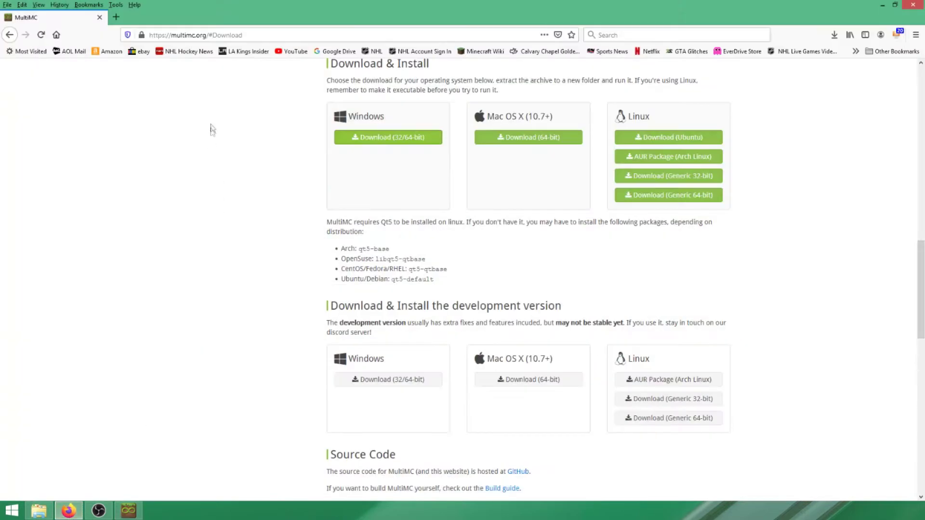
pyautogui.click(260, 39)
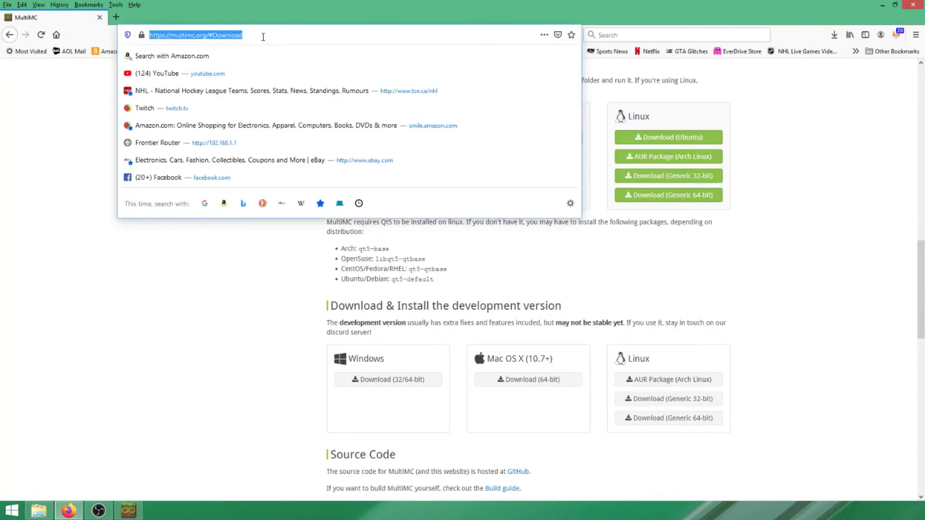
pyautogui.write('curseforge.com/')
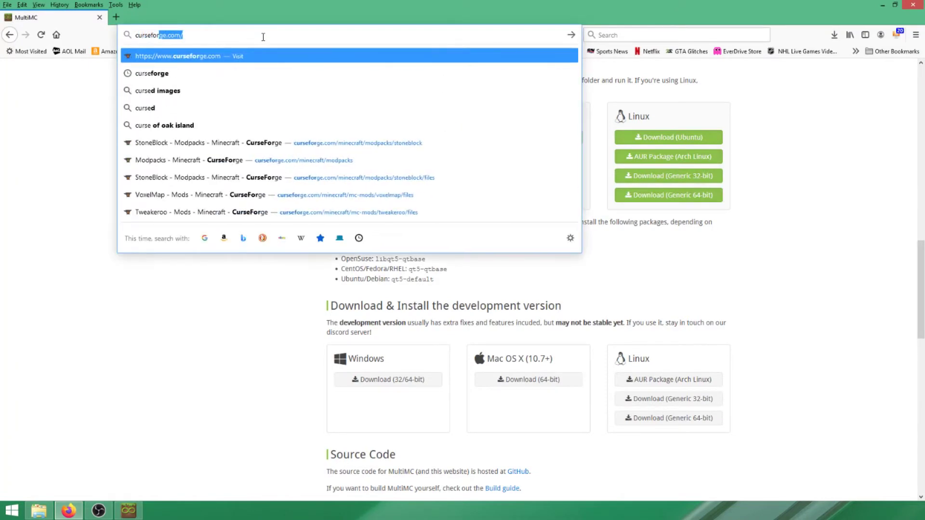
pyautogui.press('Return')
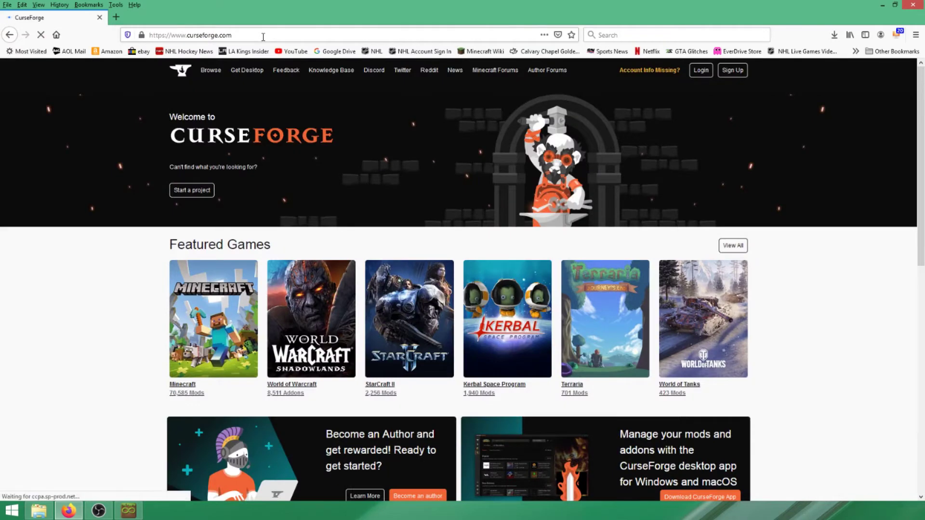
pyautogui.click(202, 326)
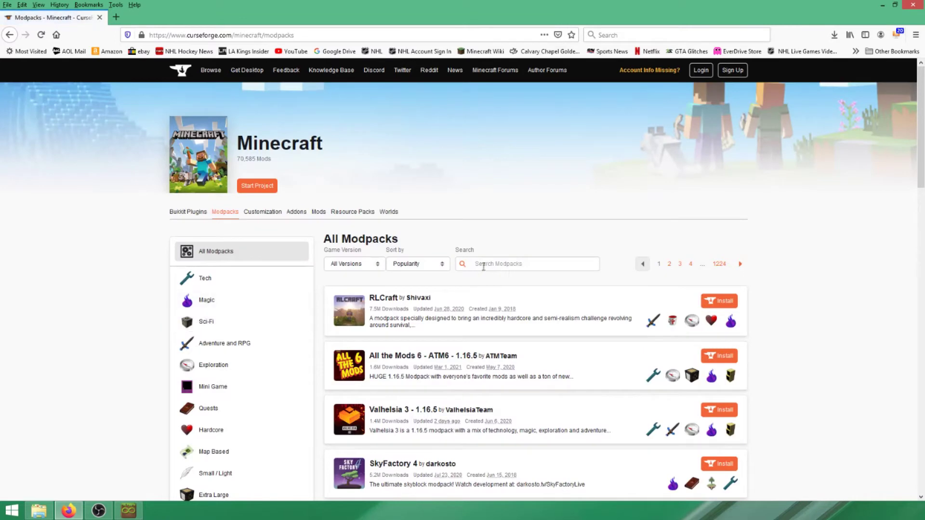
pyautogui.click(490, 263)
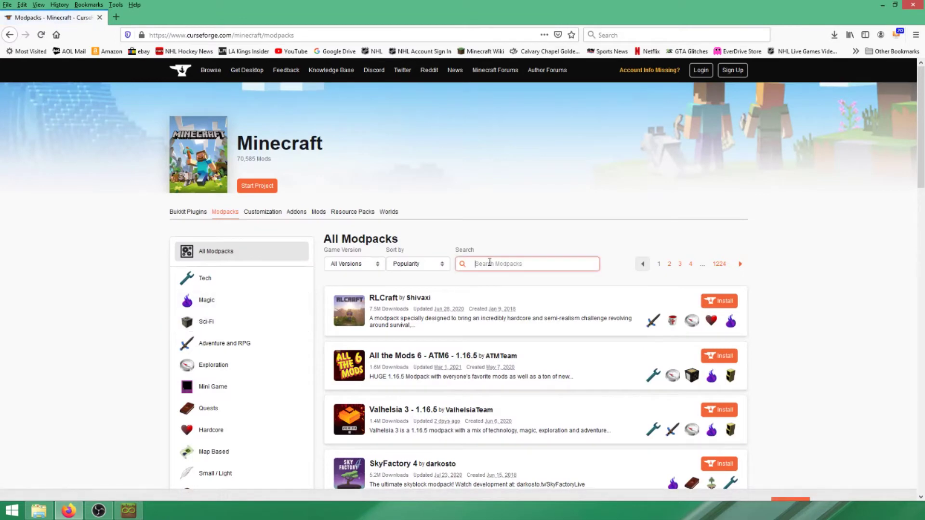
pyautogui.write('stoneb')
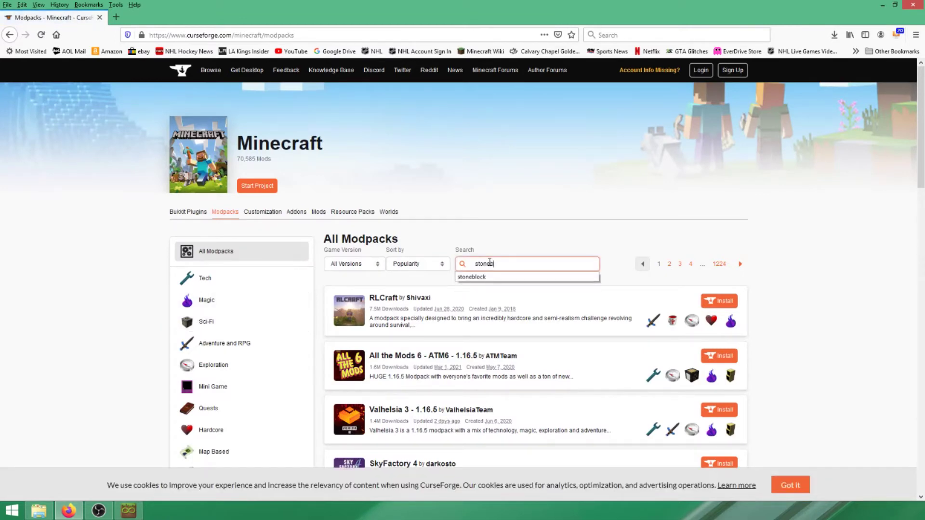
pyautogui.write('lock')
pyautogui.press('Return')
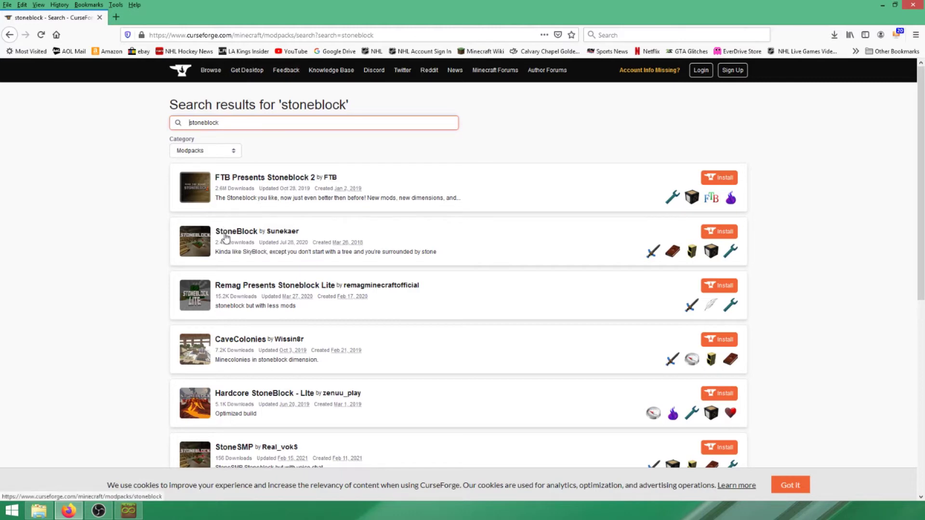
# Step: Open the StoneBlock modpack, note its 5-6GB RAM requirement, and view its Files list
pyautogui.click(226, 232)
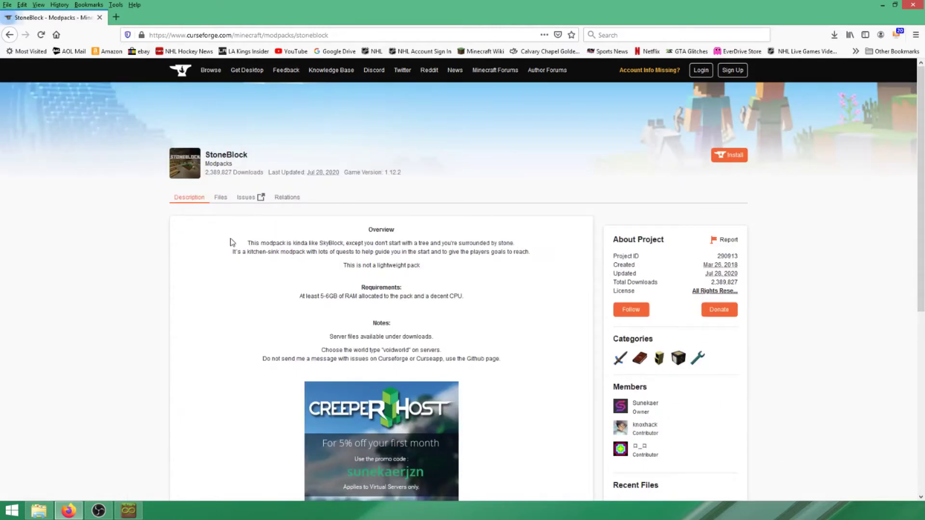
pyautogui.moveTo(299, 296); pyautogui.dragTo(374, 296)
pyautogui.moveTo(434, 296)
pyautogui.mouseDown()
pyautogui.moveTo(470, 300)
pyautogui.moveTo(425, 296)
pyautogui.mouseUp()
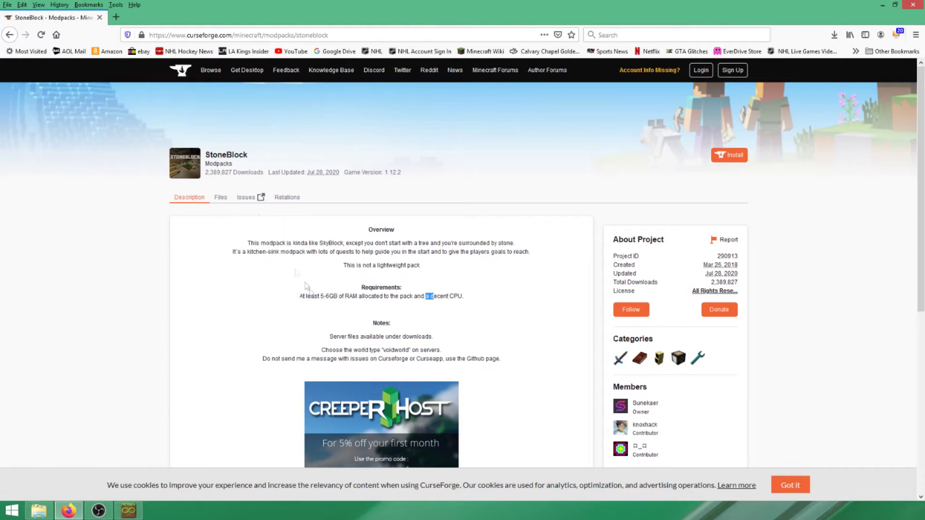
pyautogui.moveTo(323, 296); pyautogui.dragTo(329, 297)
pyautogui.click(223, 203)
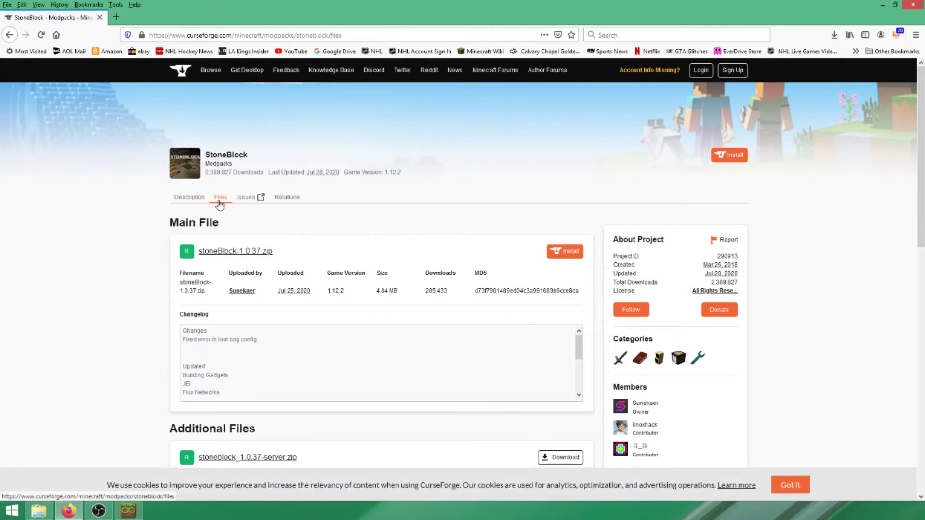
# Step: Download stoneBlock-1.0.37.zip and show it in its Downloads folder
pyautogui.click(232, 253)
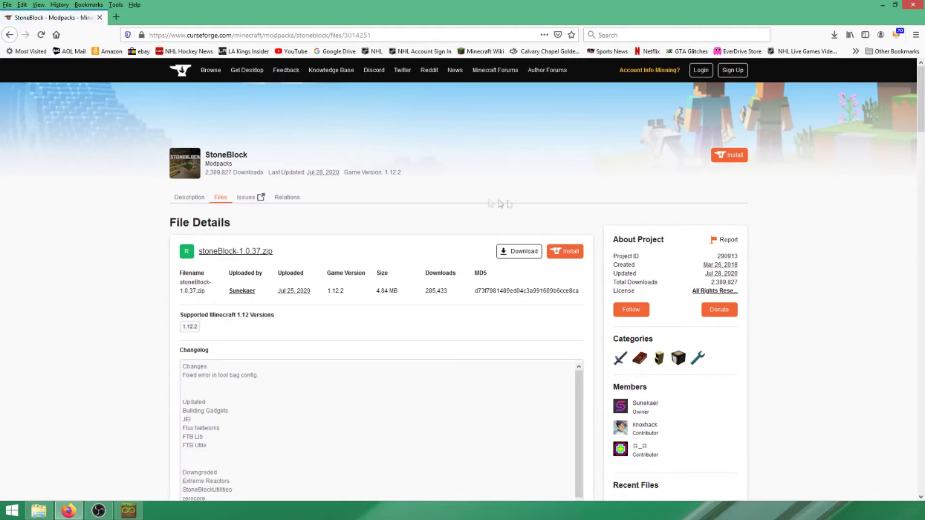
pyautogui.click(516, 260)
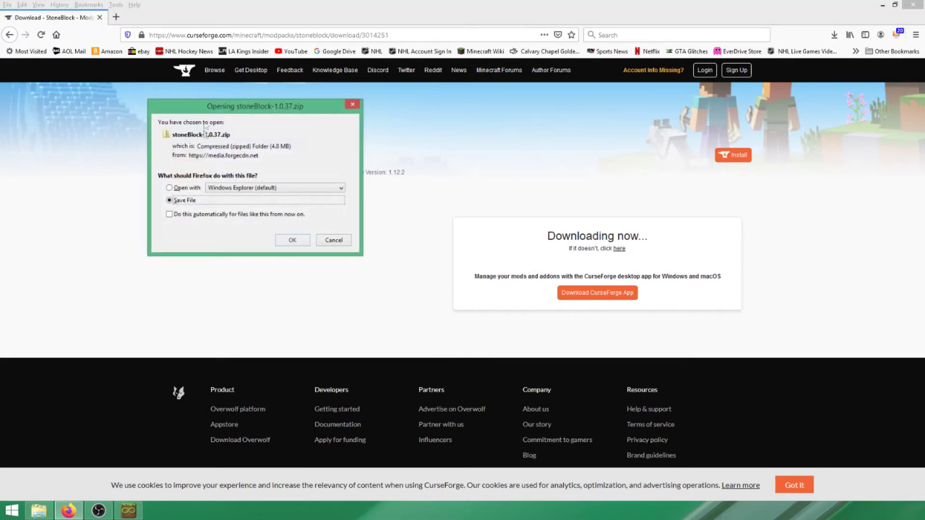
pyautogui.click(292, 240)
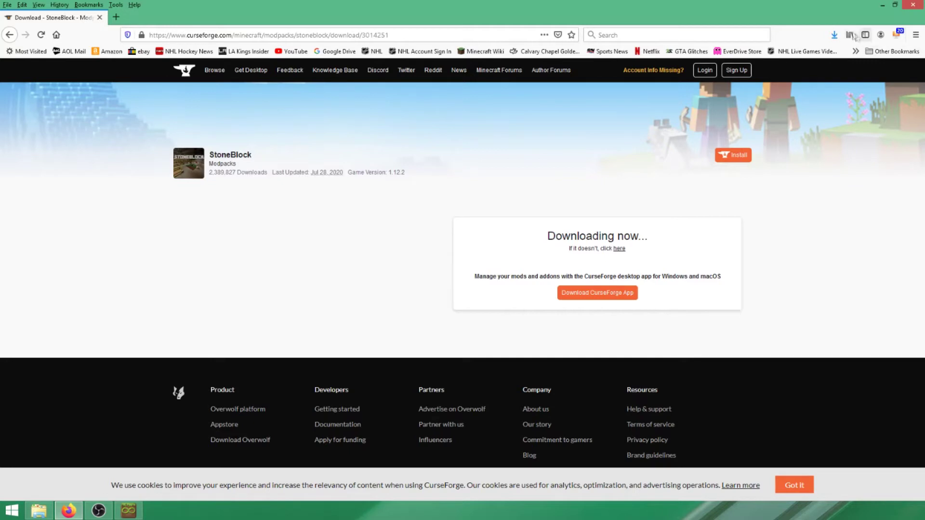
pyautogui.click(834, 35)
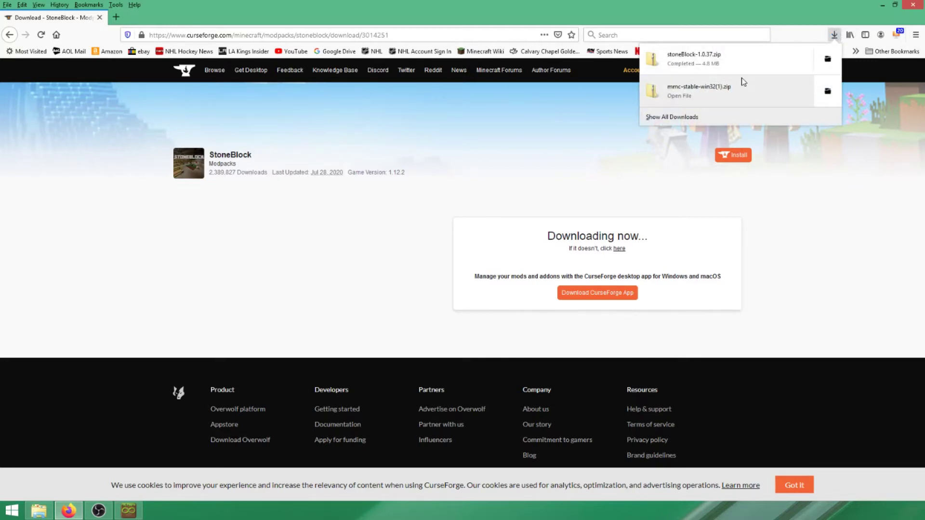
pyautogui.click(828, 59)
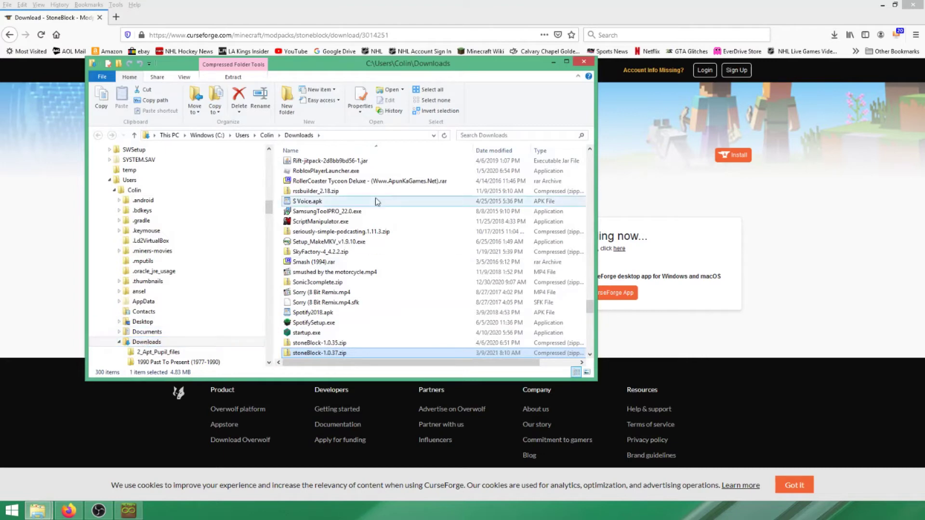
# Step: Close the Downloads folder, minimize Firefox, and move the MultiMC window up and left
pyautogui.click(590, 62)
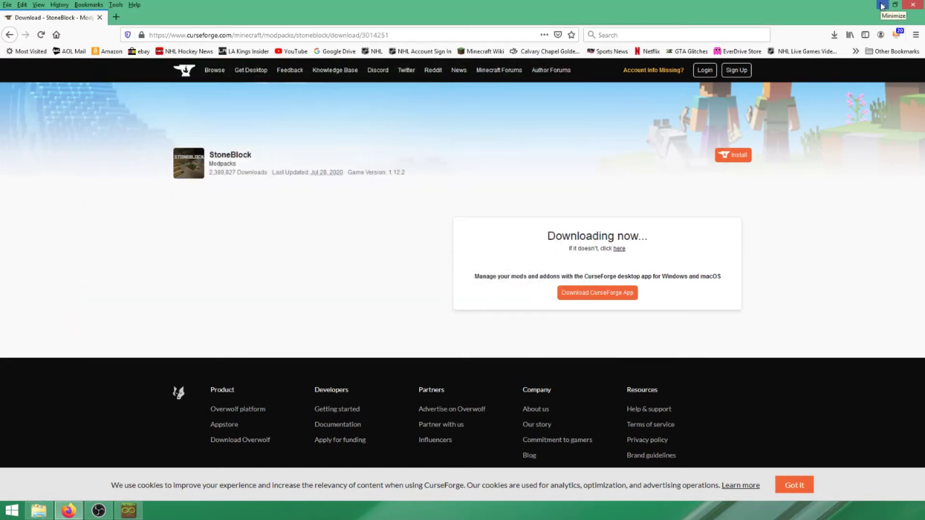
pyautogui.click(882, 5)
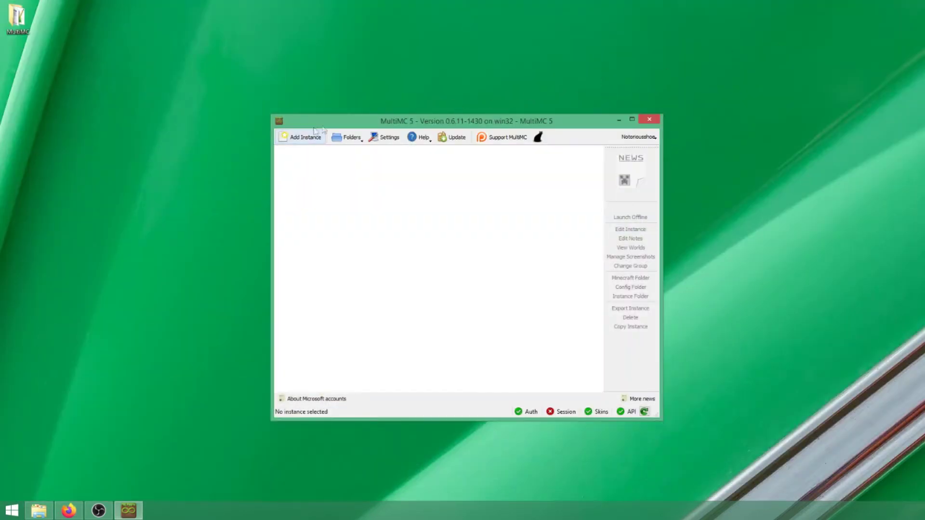
pyautogui.moveTo(351, 122); pyautogui.dragTo(340, 94)
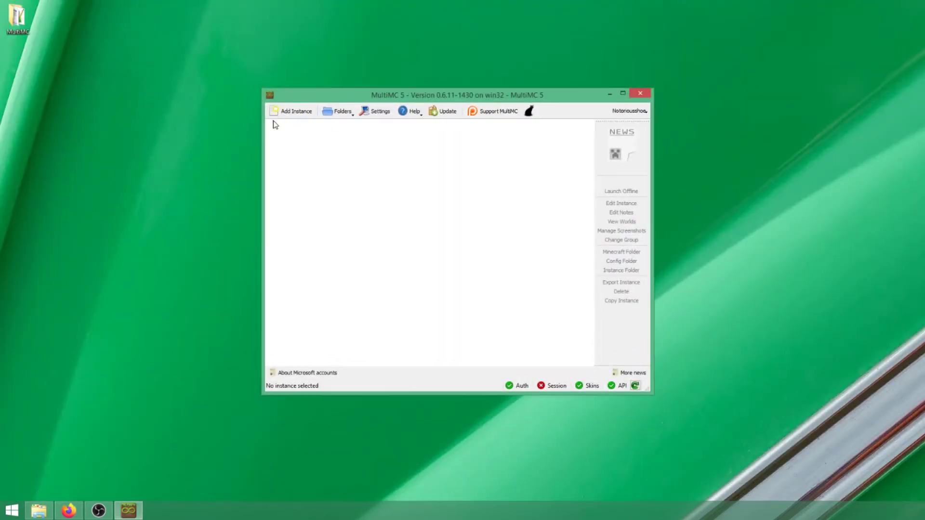
# Step: Create a new MultiMC instance by importing stoneBlock-1.0.37.zip from Downloads
pyautogui.click(290, 115)
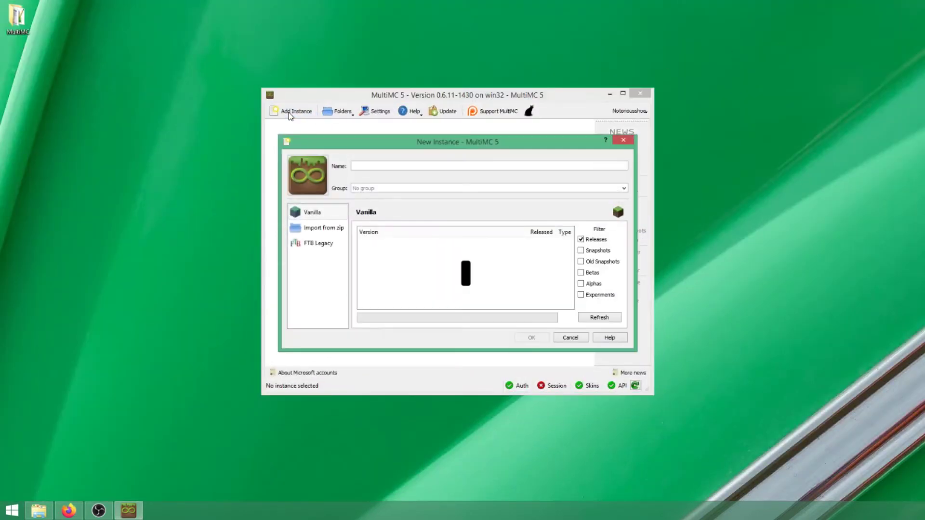
pyautogui.click(321, 230)
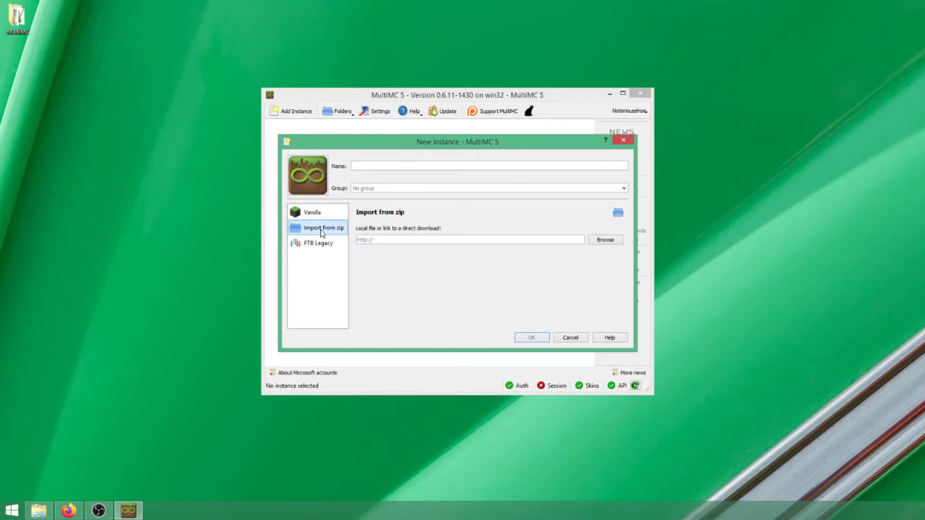
pyautogui.click(598, 244)
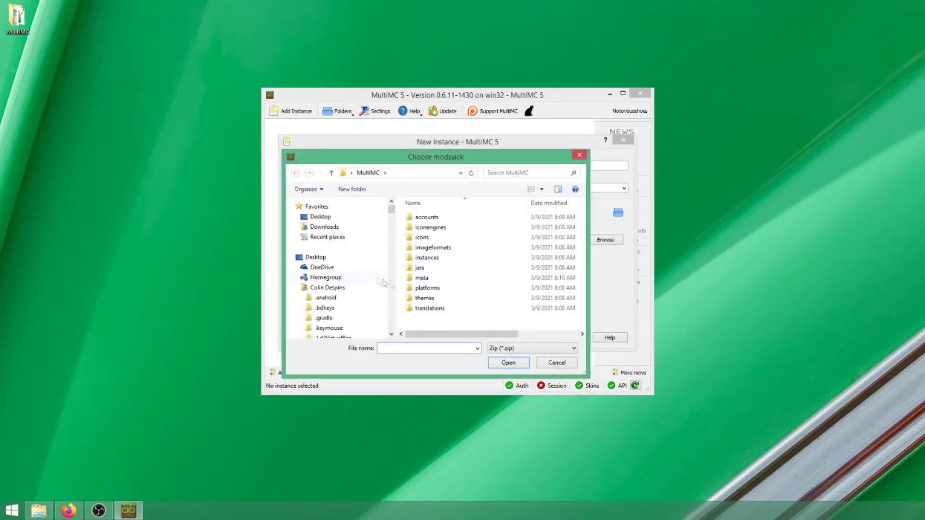
pyautogui.click(324, 226)
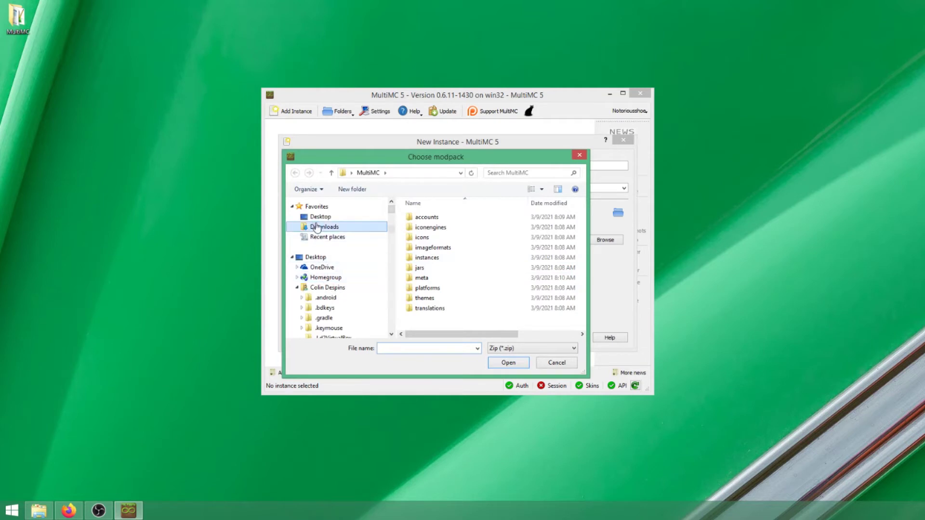
pyautogui.click(425, 259)
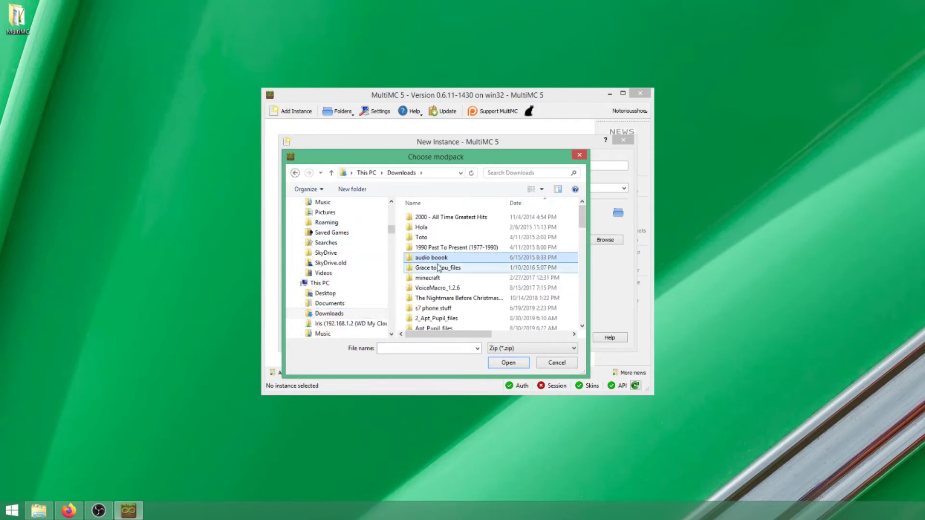
pyautogui.write('stoneBlock-1.0.35.zip')
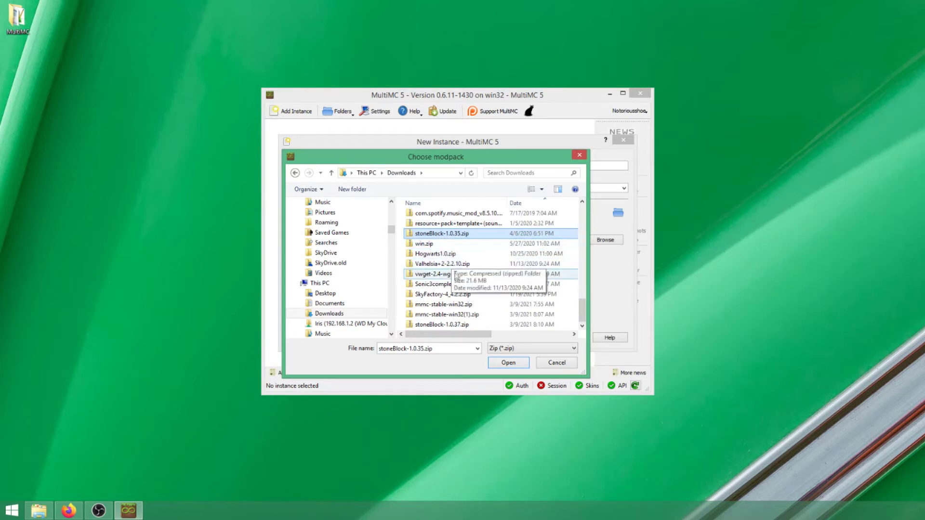
pyautogui.click(468, 324)
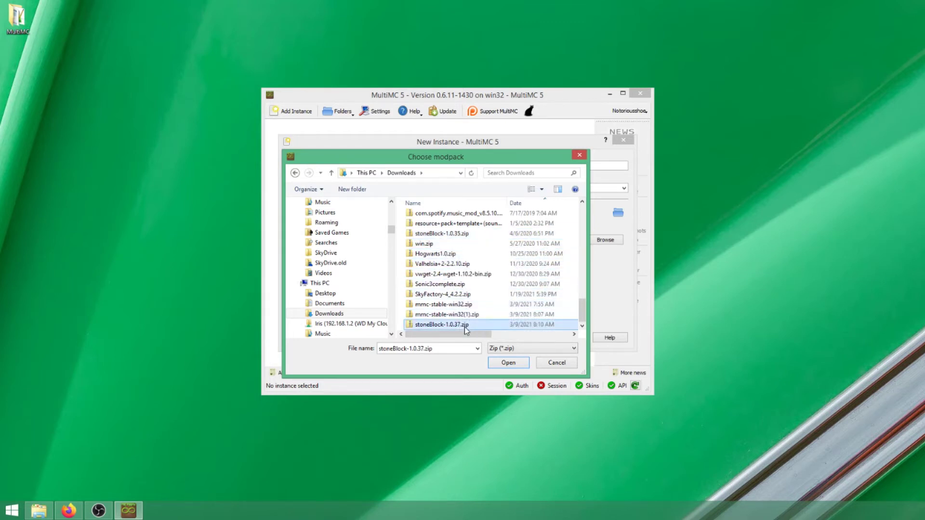
pyautogui.click(515, 365)
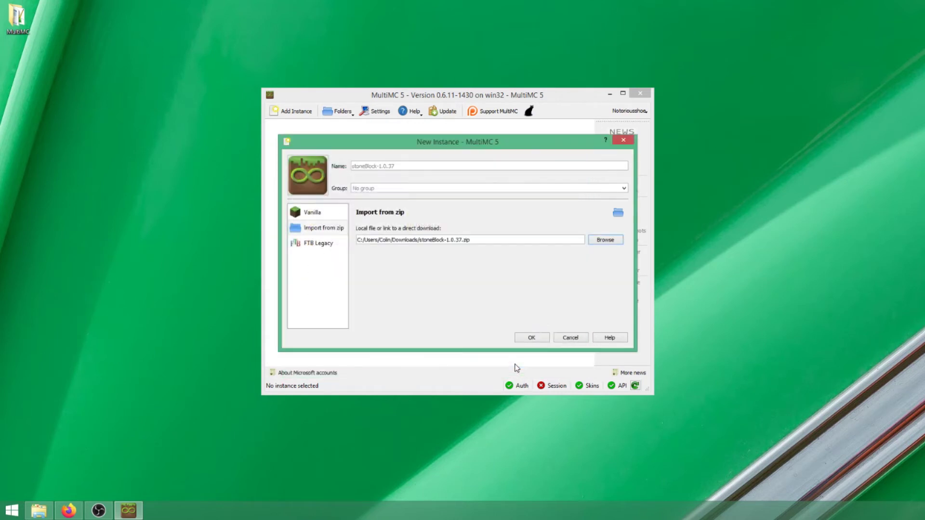
pyautogui.click(530, 337)
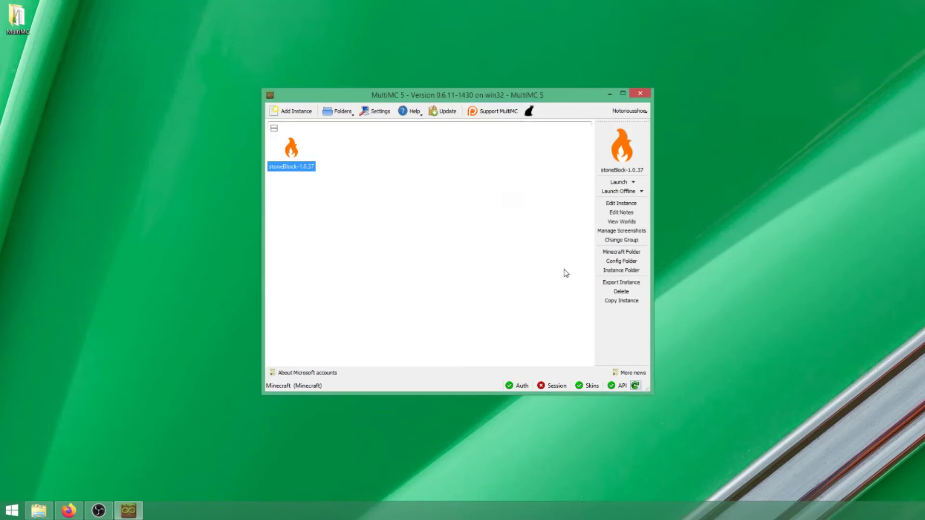
# Step: Change the stoneBlock-1.0.37 instance's icon from the flame to stone
pyautogui.rightClick(296, 158)
pyautogui.click(315, 178)
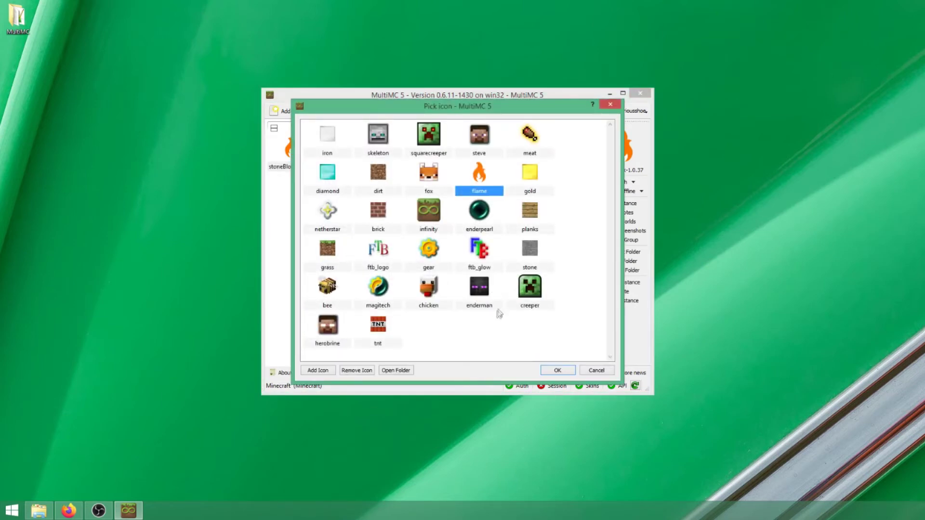
pyautogui.click(530, 248)
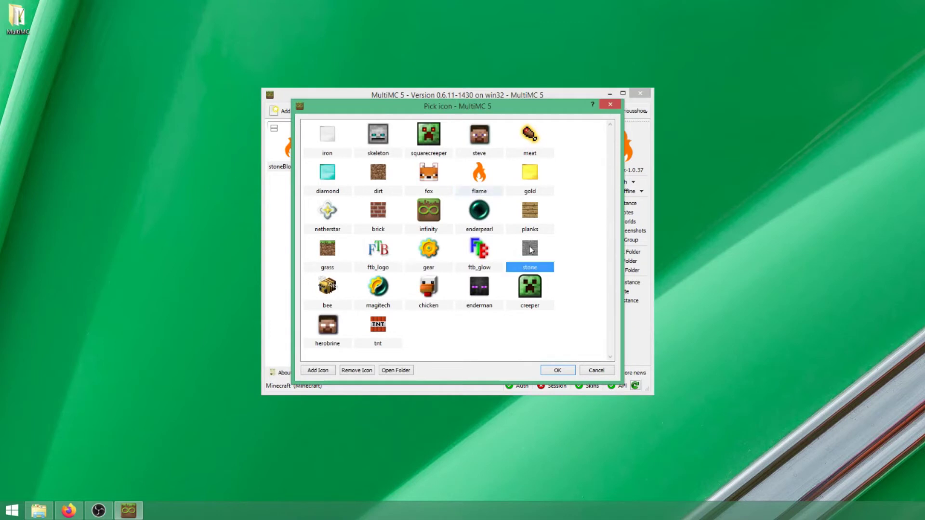
pyautogui.click(555, 370)
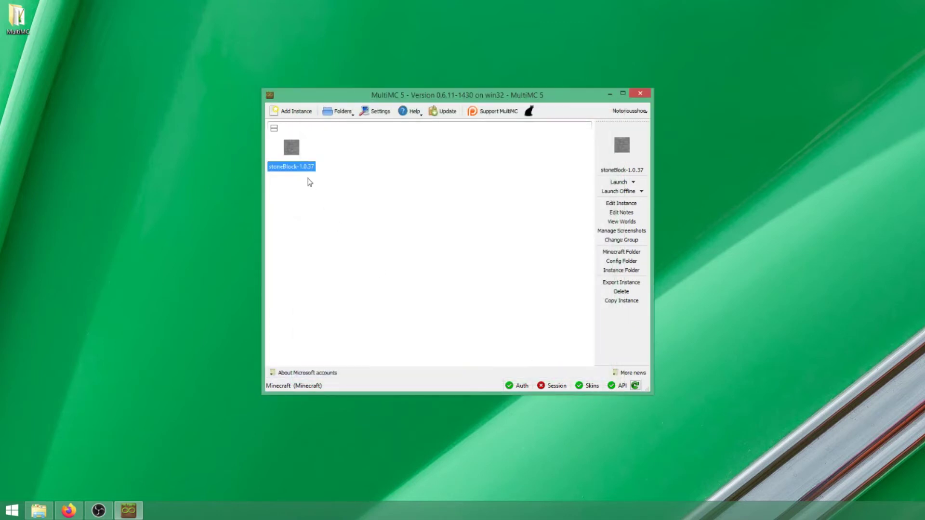
# Step: Open the stoneBlock-1.0.37 instance's settings and enable its own Memory override
pyautogui.rightClick(291, 152)
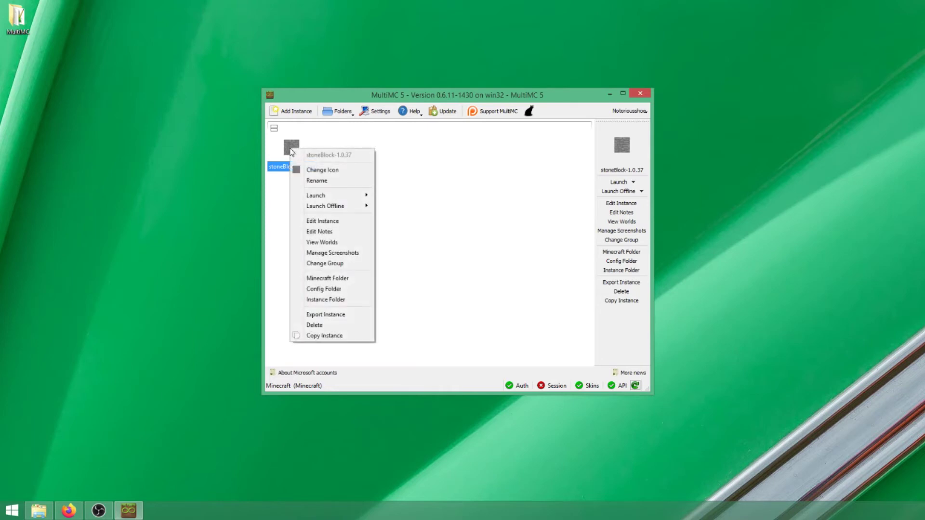
pyautogui.click(355, 221)
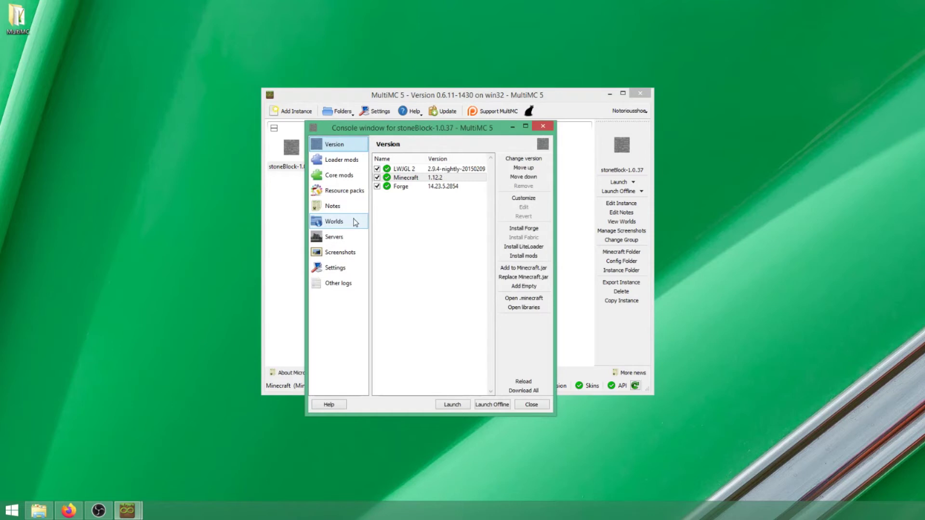
pyautogui.click(340, 269)
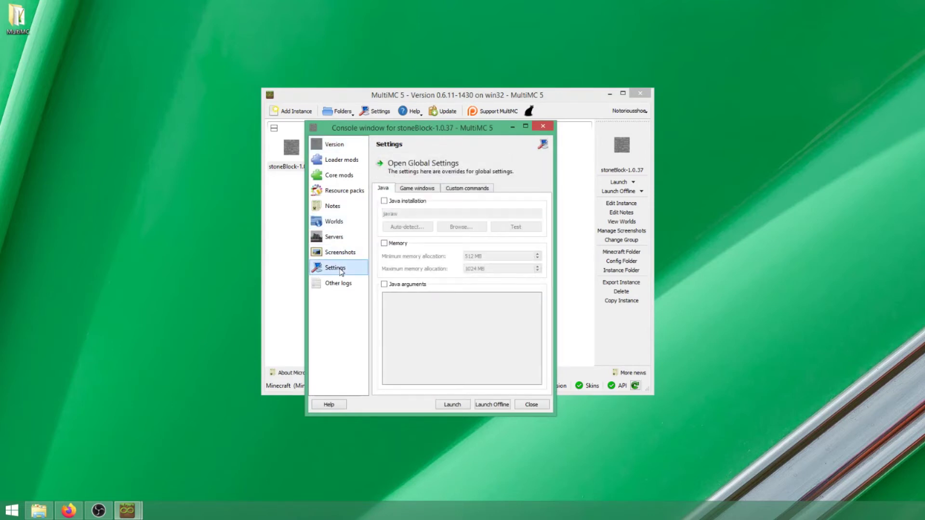
pyautogui.click(388, 246)
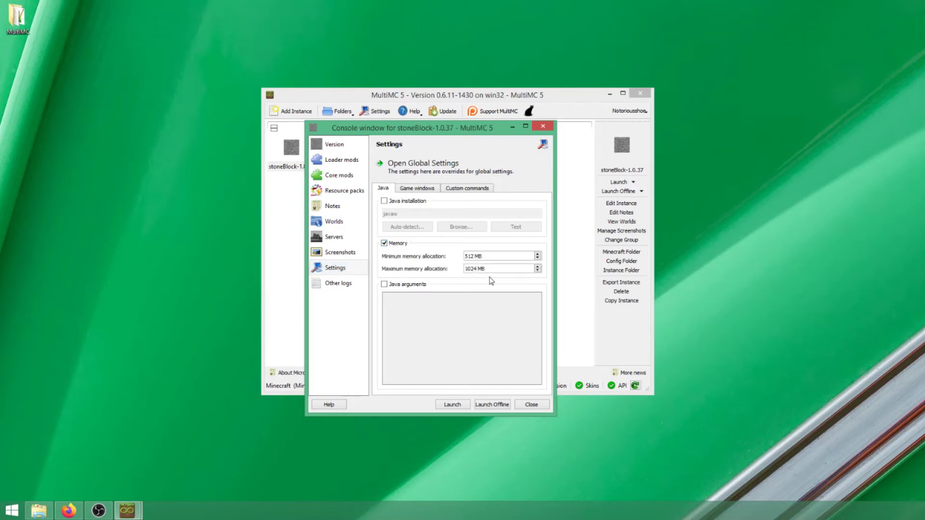
# Step: Raise the maximum memory allocation to 6016 MB and close the instance window
pyautogui.click(537, 267)
pyautogui.click(538, 267)
pyautogui.click(537, 267)
pyautogui.click(537, 267)
pyautogui.click(495, 268)
pyautogui.moveTo(495, 269); pyautogui.dragTo(431, 273)
pyautogui.click(527, 402)
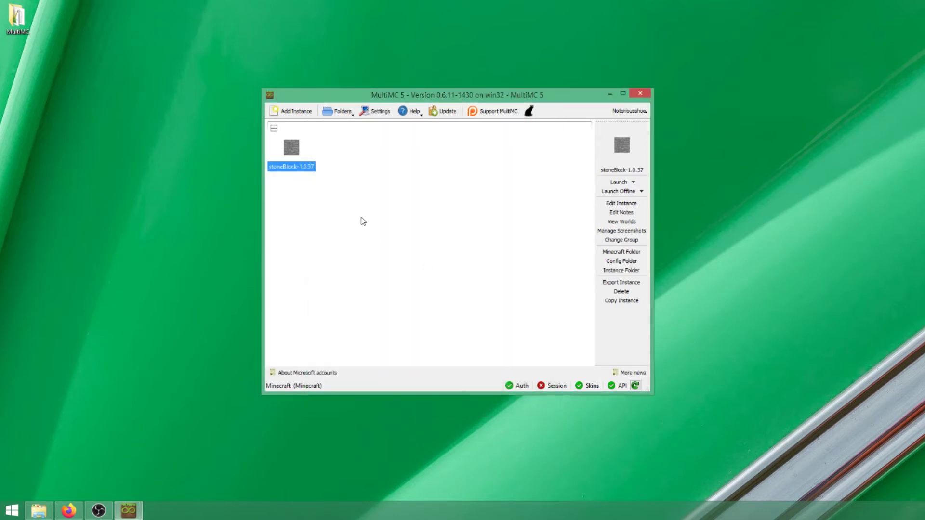
# Step: Launch stoneBlock-1.0.37 and wait for the Minecraft 1.12.2 StoneBlock main menu with 247 mods
pyautogui.doubleClick(292, 147)
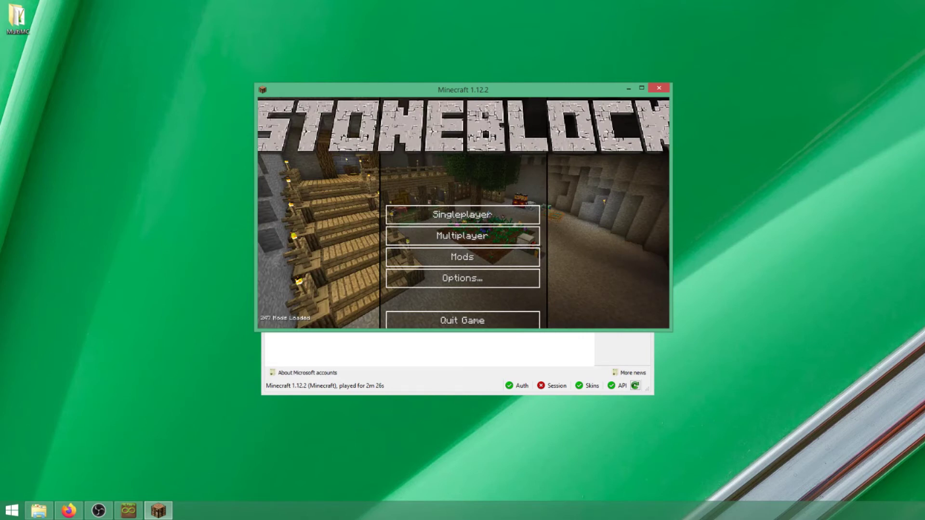
# Step: Add a multiplayer server entry named 'my server blah', select it, then leave the server list
pyautogui.click(490, 366)
pyautogui.hotkey('alt', 'Tab')
pyautogui.click(507, 238)
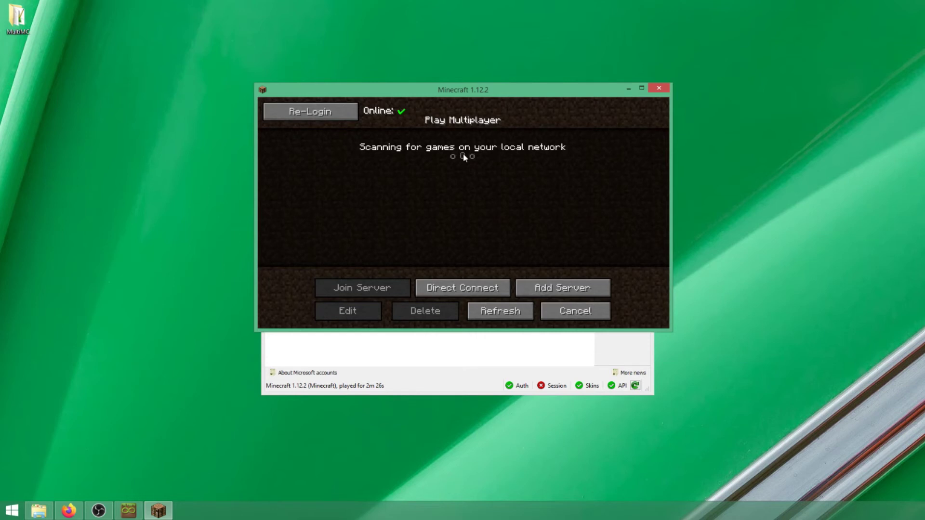
pyautogui.click(552, 288)
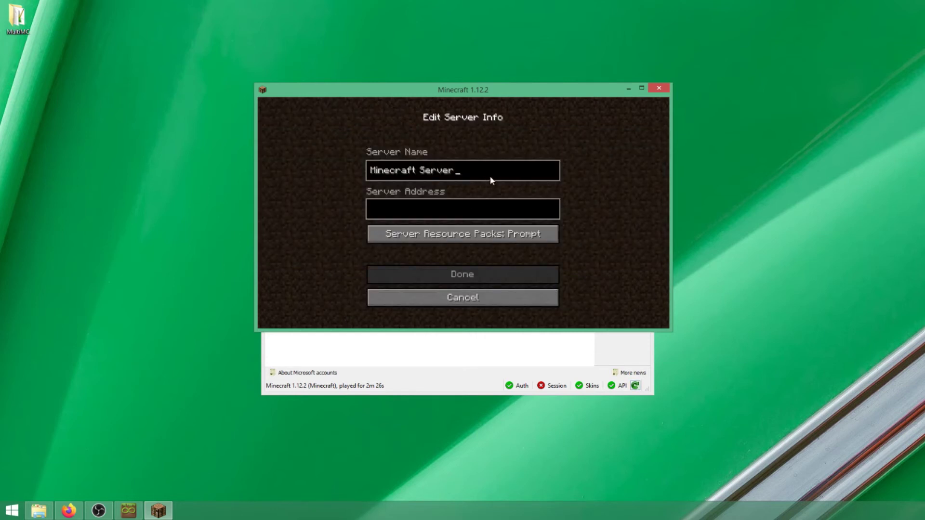
pyautogui.press('BackSpace')
pyautogui.press('BackSpace')
pyautogui.press('BackSpace')
pyautogui.press('BackSpace')
pyautogui.press('BackSpace')
pyautogui.press('BackSpace')
pyautogui.press('BackSpace')
pyautogui.press('BackSpace')
pyautogui.press('BackSpace')
pyautogui.press('BackSpace')
pyautogui.press('BackSpace')
pyautogui.press('BackSpace')
pyautogui.press('BackSpace')
pyautogui.press('BackSpace')
pyautogui.press('BackSpace')
pyautogui.press('BackSpace')
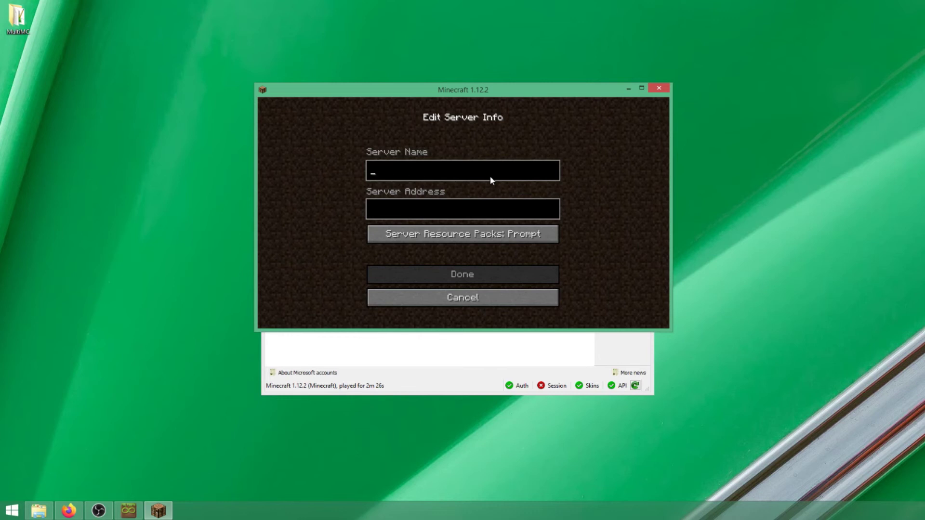
pyautogui.write('my server')
pyautogui.write(' blah')
pyautogui.write('5s6d45sd65456s4')
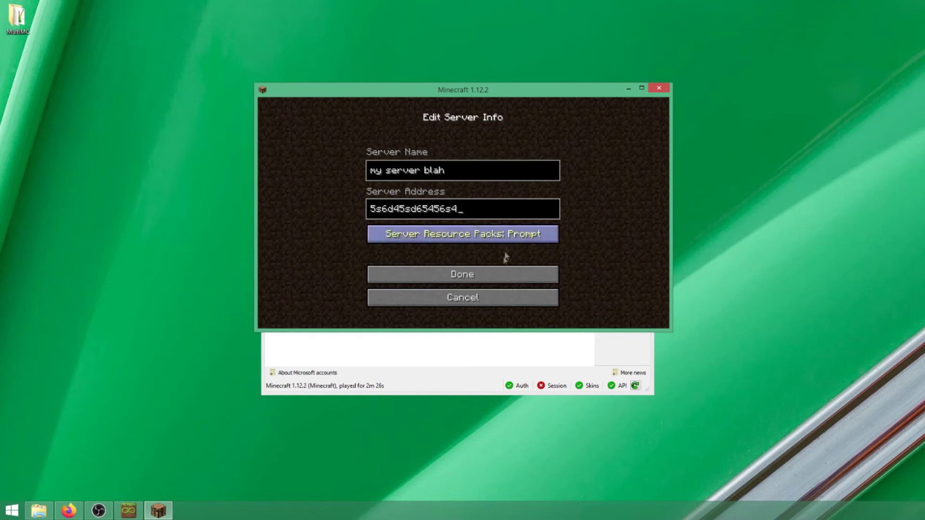
pyautogui.click(501, 279)
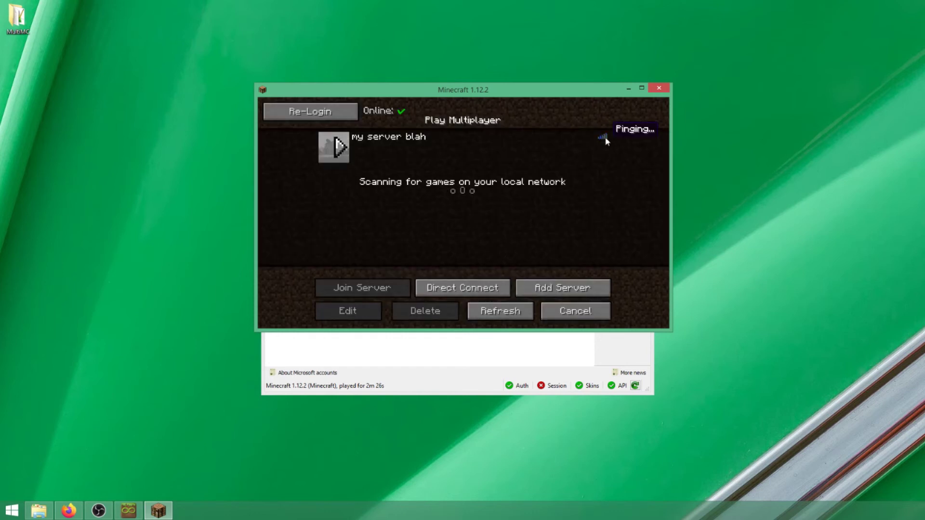
pyautogui.click(348, 138)
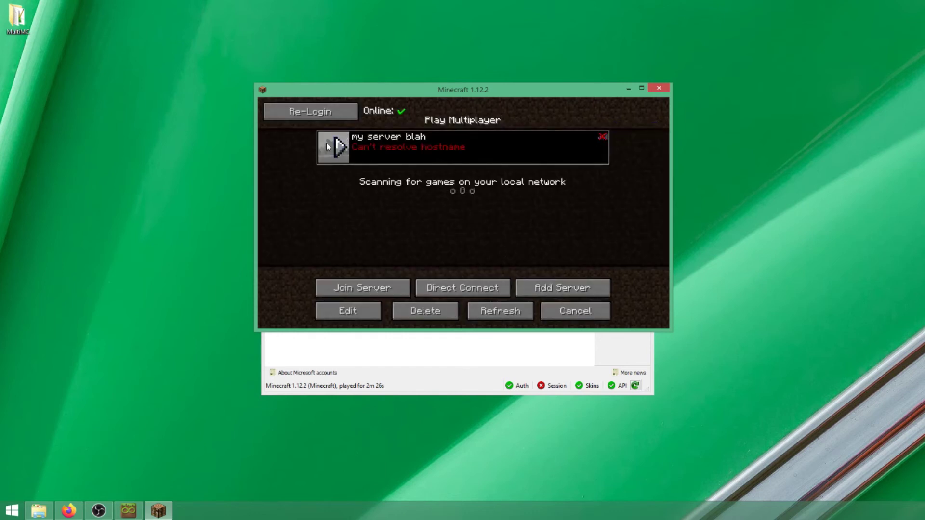
pyautogui.click(585, 314)
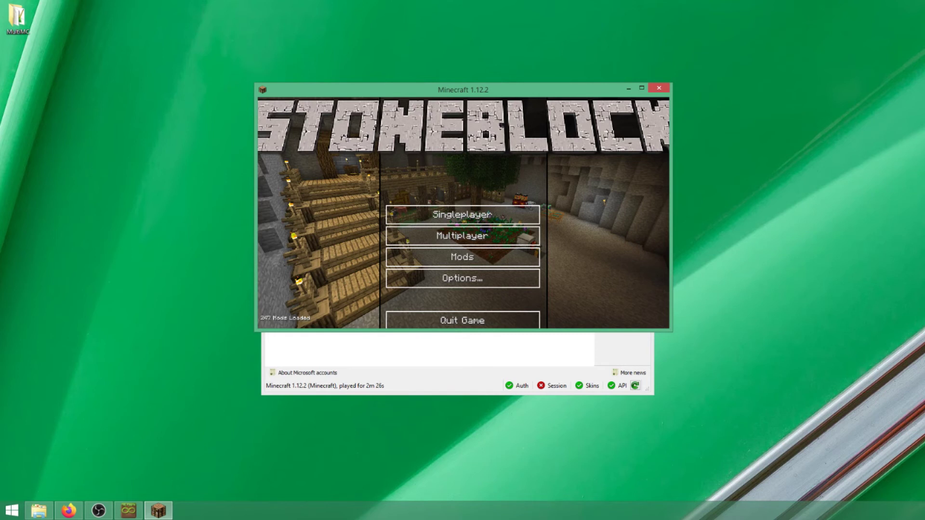
# Step: Switch back to Minecraft and move its window up and to the right
pyautogui.hotkey('alt', 'Tab')
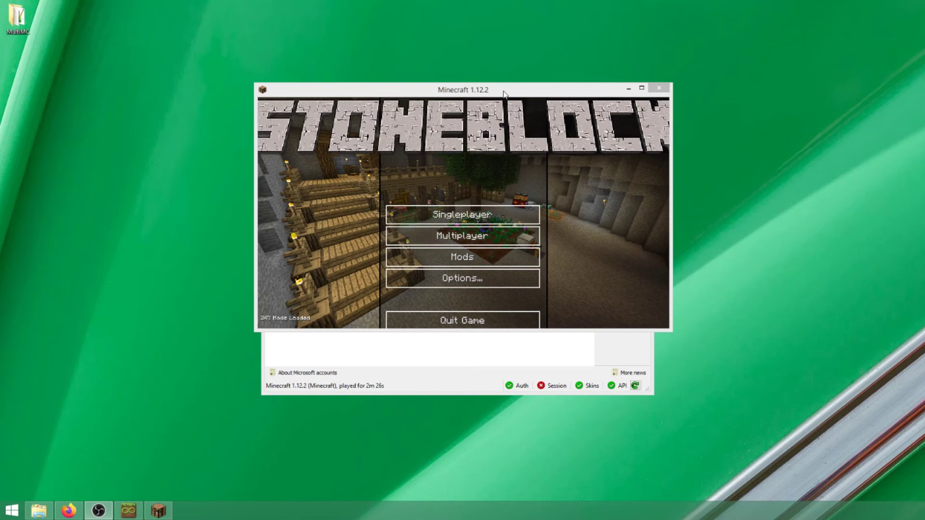
pyautogui.moveTo(501, 89); pyautogui.dragTo(534, 72)
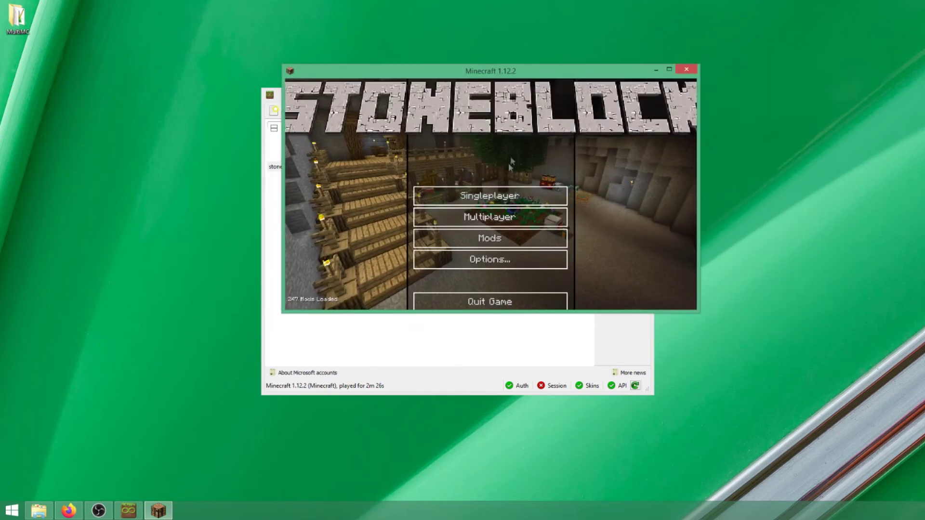
# Step: Create a singleplayer world called New World, maximize the Minecraft window, and pause the game
pyautogui.click(509, 195)
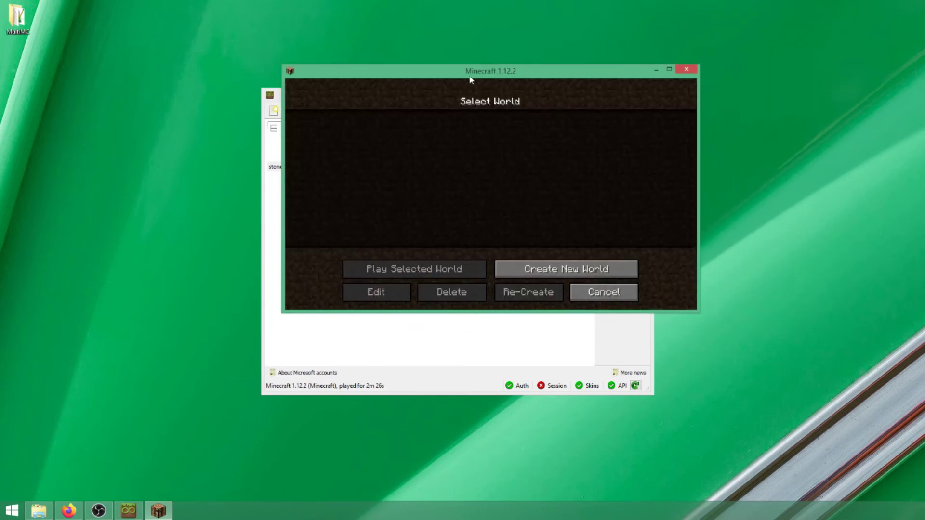
pyautogui.moveTo(471, 76); pyautogui.dragTo(484, 69)
pyautogui.click(548, 260)
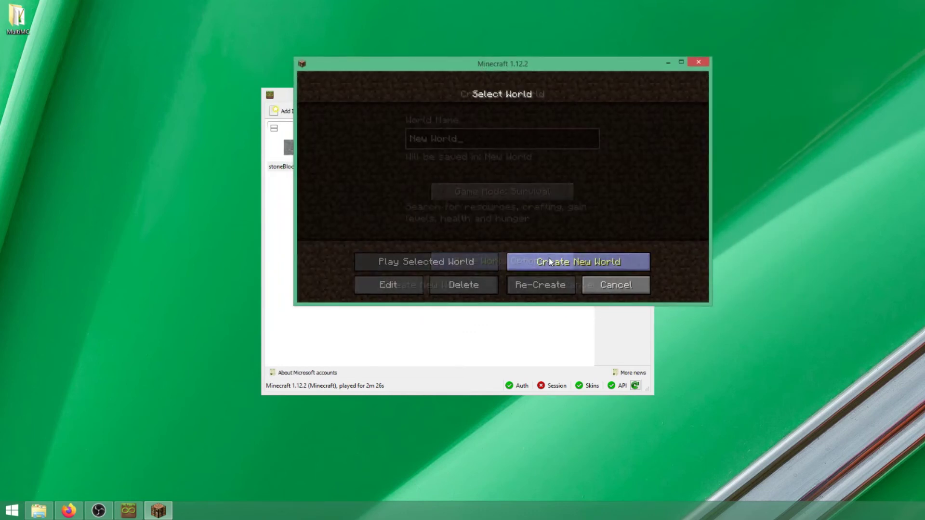
pyautogui.click(459, 290)
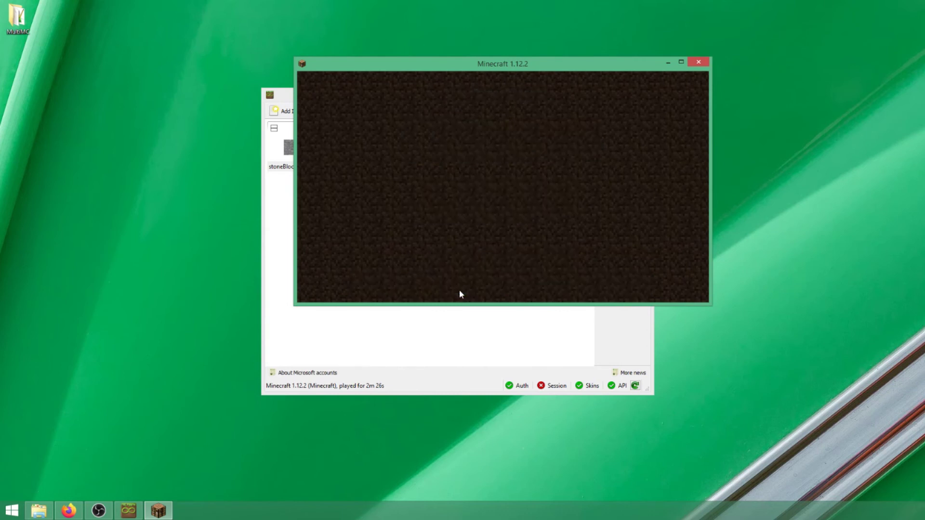
pyautogui.doubleClick(490, 67)
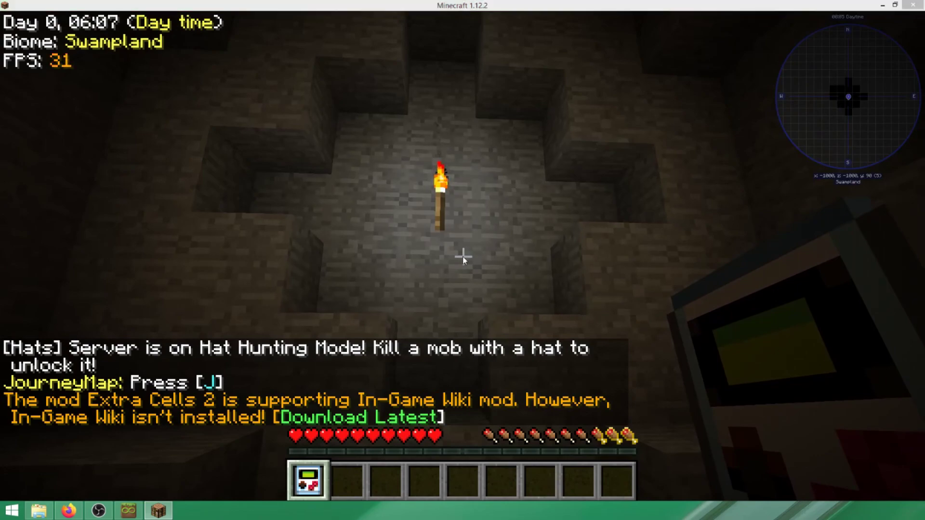
pyautogui.press('Escape')
# Step: Browse the stoneBlock-1.0.37 Loader mods list, view CraftPresence details, and close the window
pyautogui.hotkey('alt', 'F4')
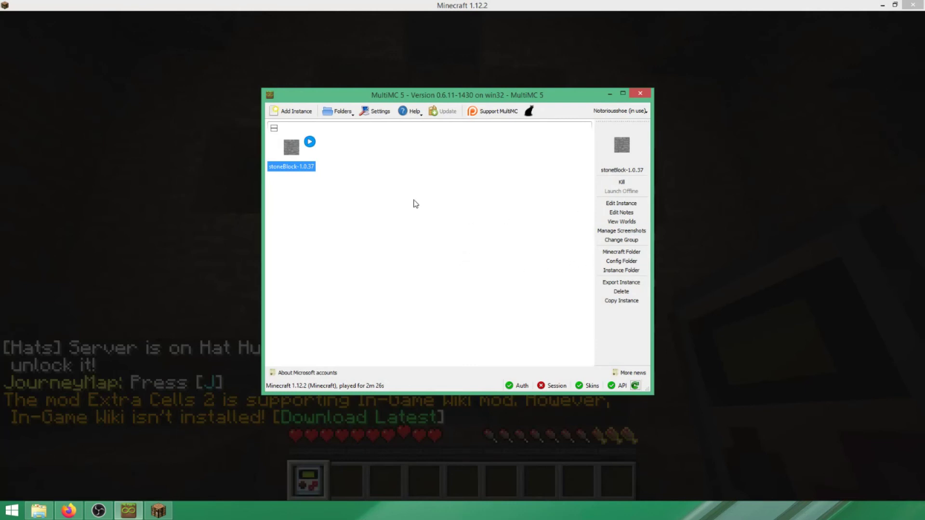
pyautogui.rightClick(293, 158)
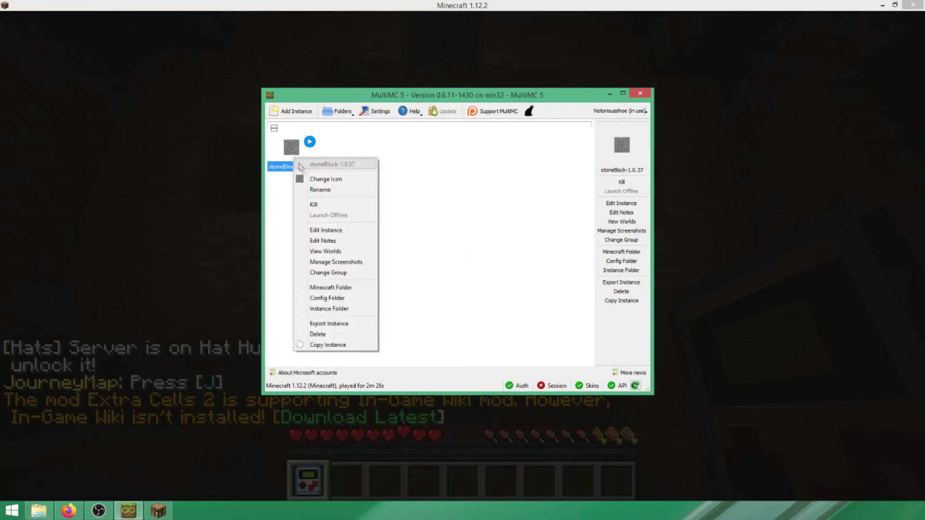
pyautogui.click(330, 230)
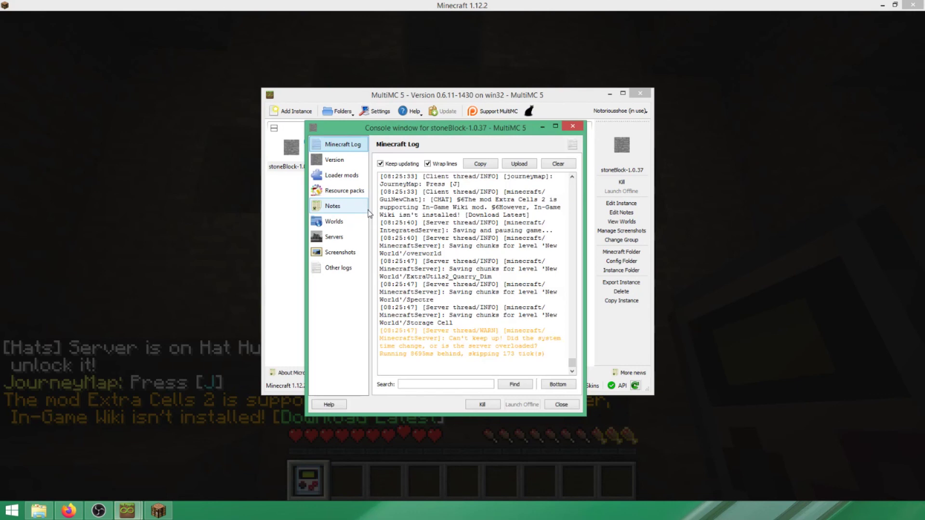
pyautogui.click(341, 175)
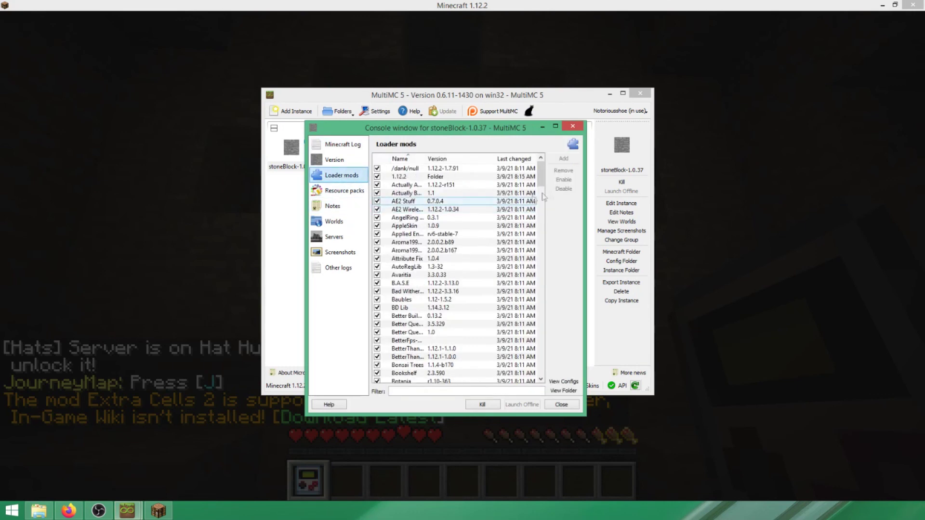
pyautogui.moveTo(542, 181); pyautogui.dragTo(540, 218)
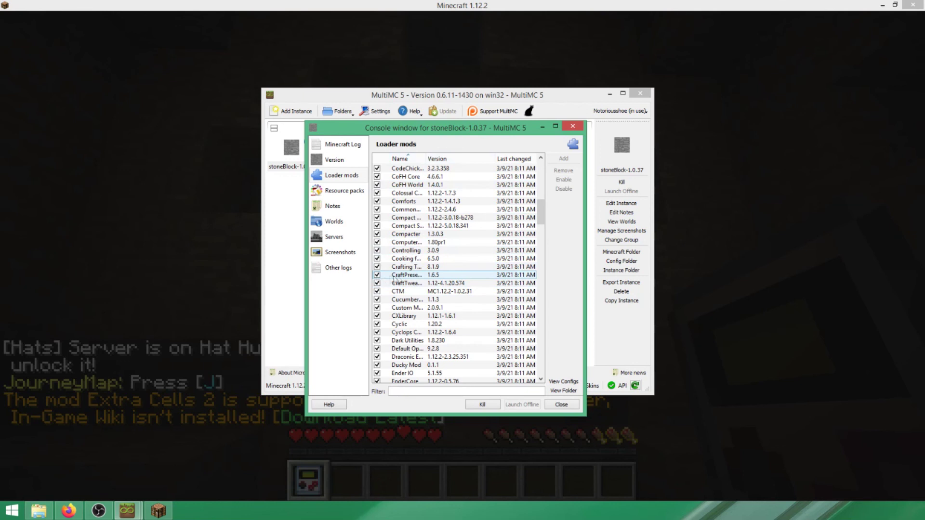
pyautogui.click(409, 276)
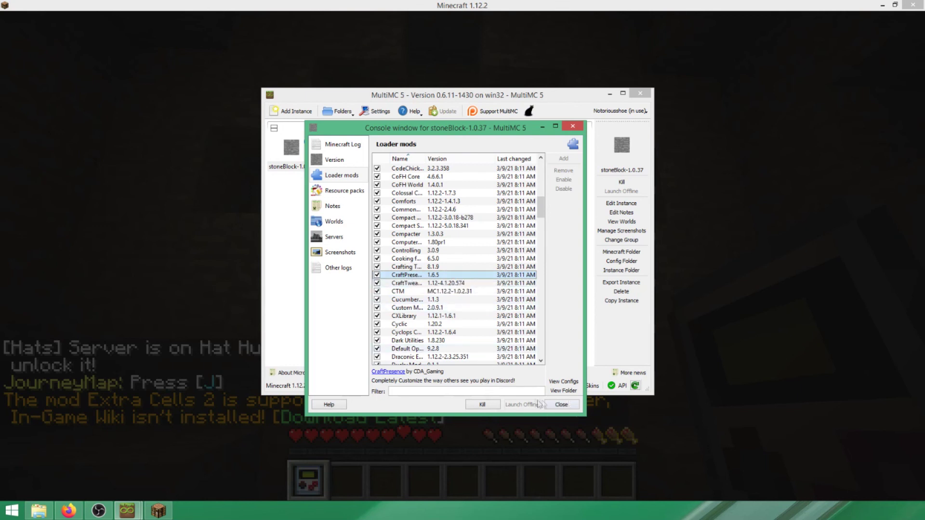
pyautogui.click(560, 407)
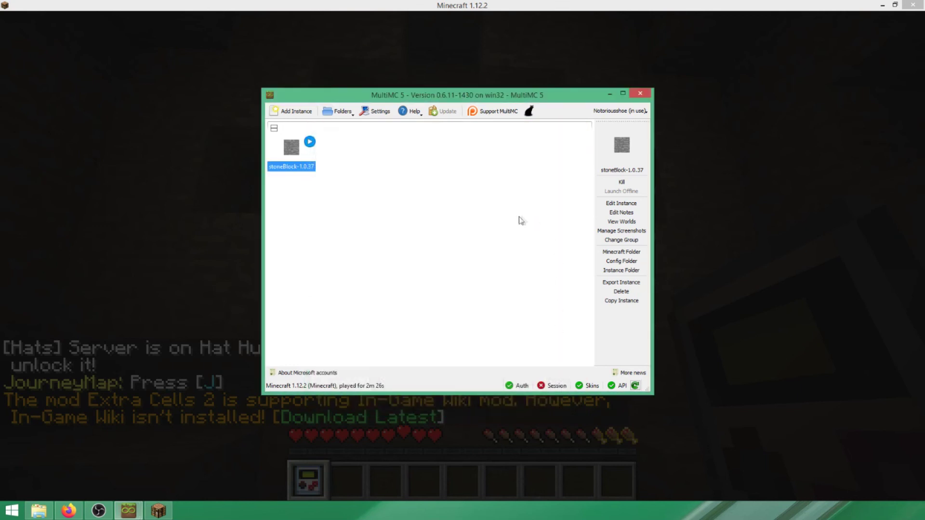
# Step: Close MultiMC, check Mod Options, save and quit to title, and switch Minecraft to fullscreen with F11
pyautogui.click(639, 93)
pyautogui.click(578, 305)
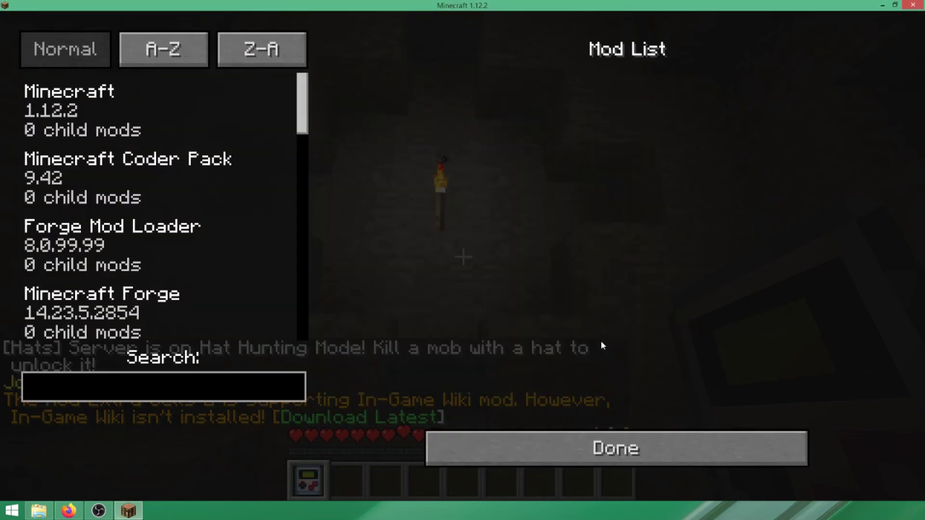
pyautogui.click(609, 447)
pyautogui.click(594, 354)
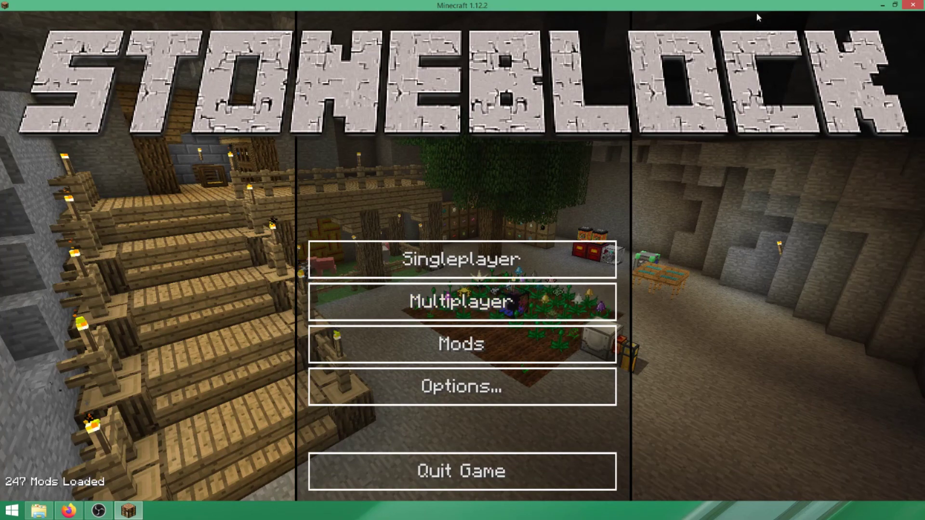
pyautogui.press('F11')
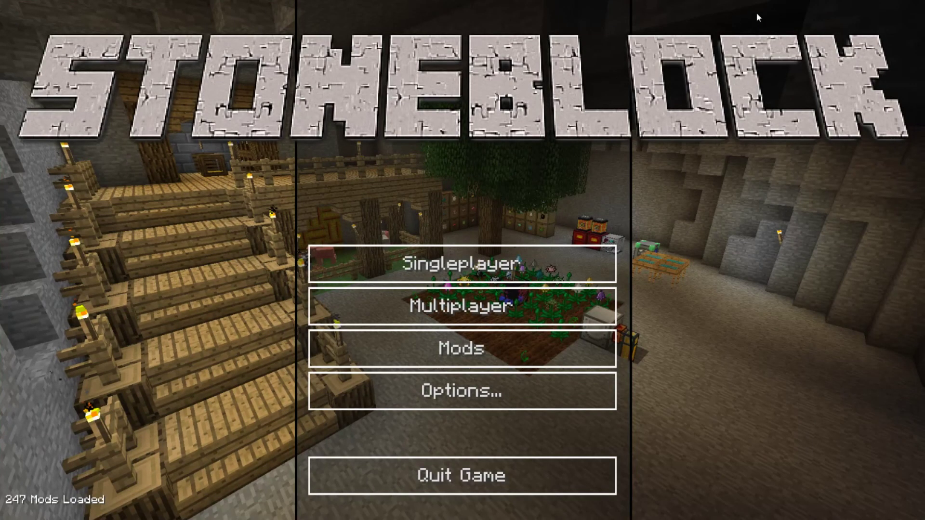